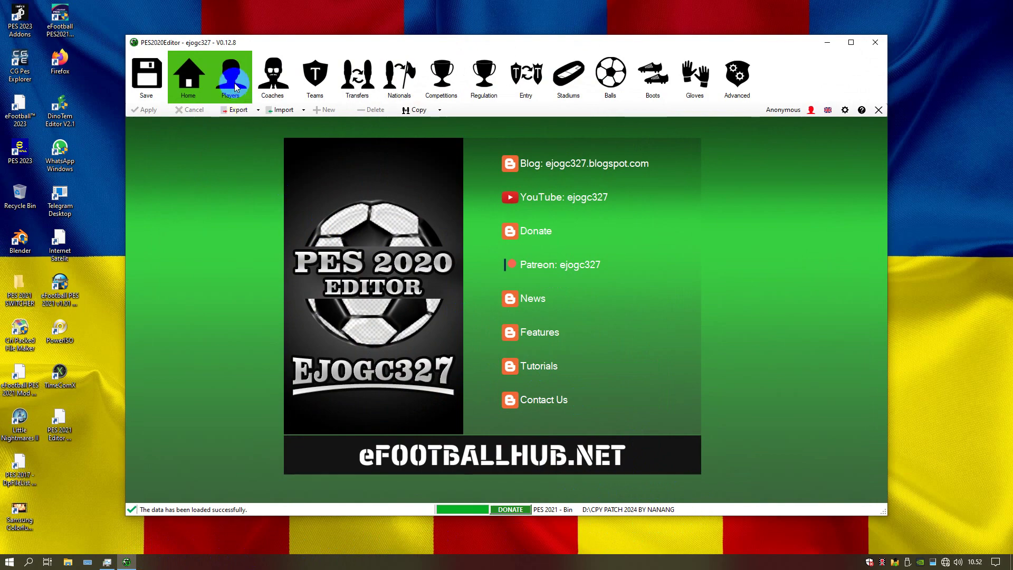
Examine the editor's sections in order, from Players, Coaches, Teams and Transfers through to Boots, Gloves and Advanced
left_click(234, 87)
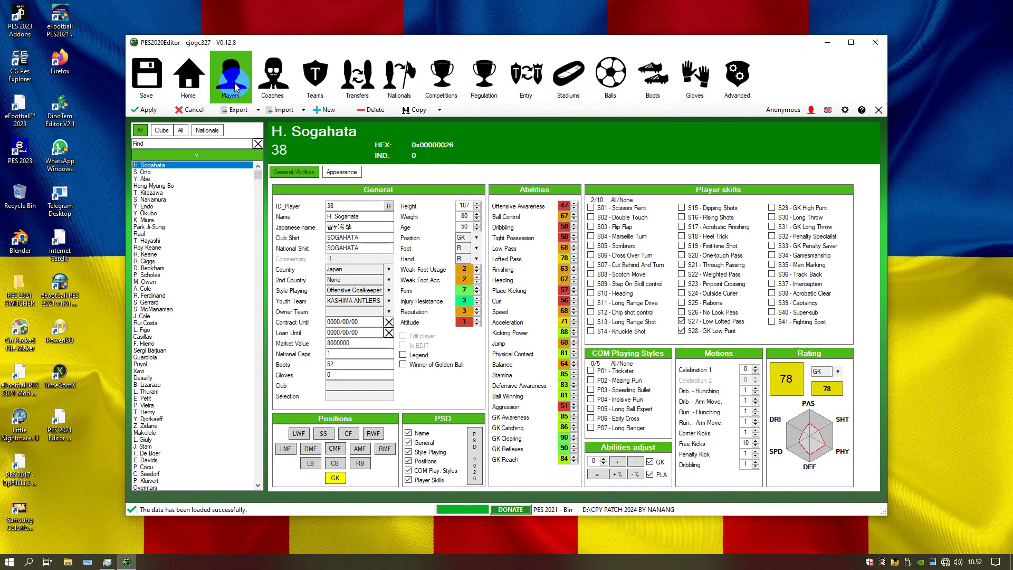
left_click(272, 85)
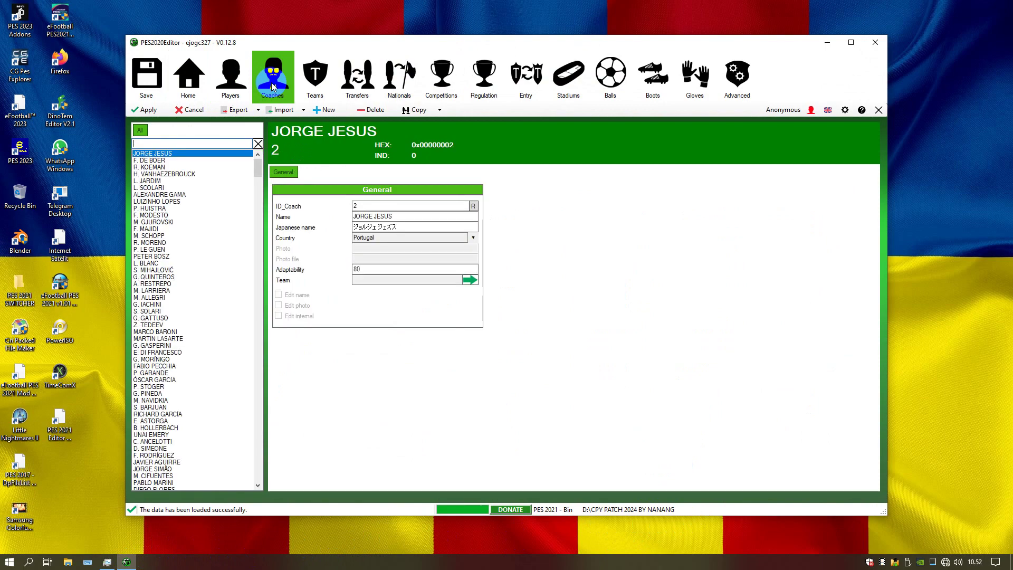
left_click(319, 90)
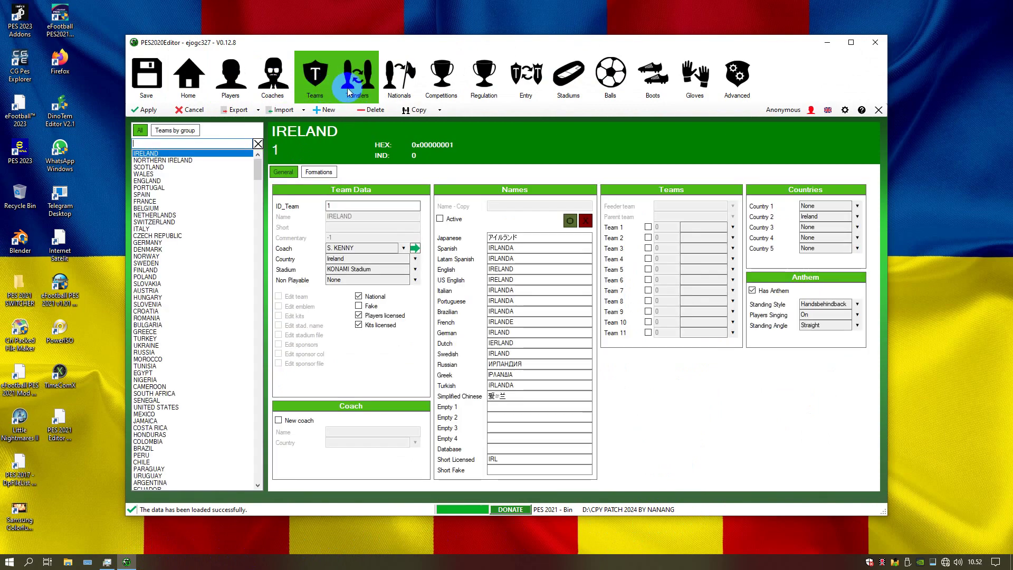
left_click(370, 91)
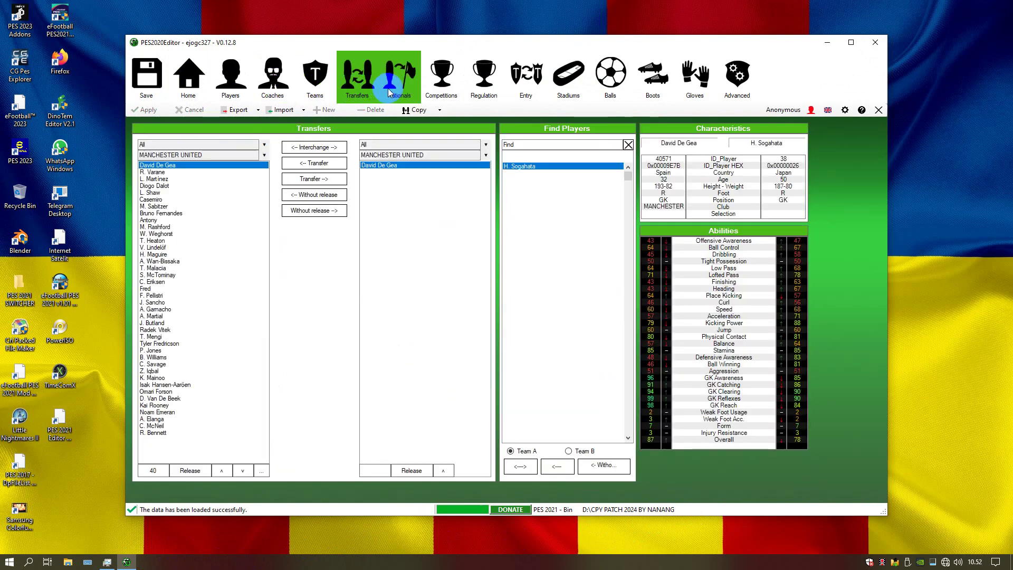
left_click(417, 91)
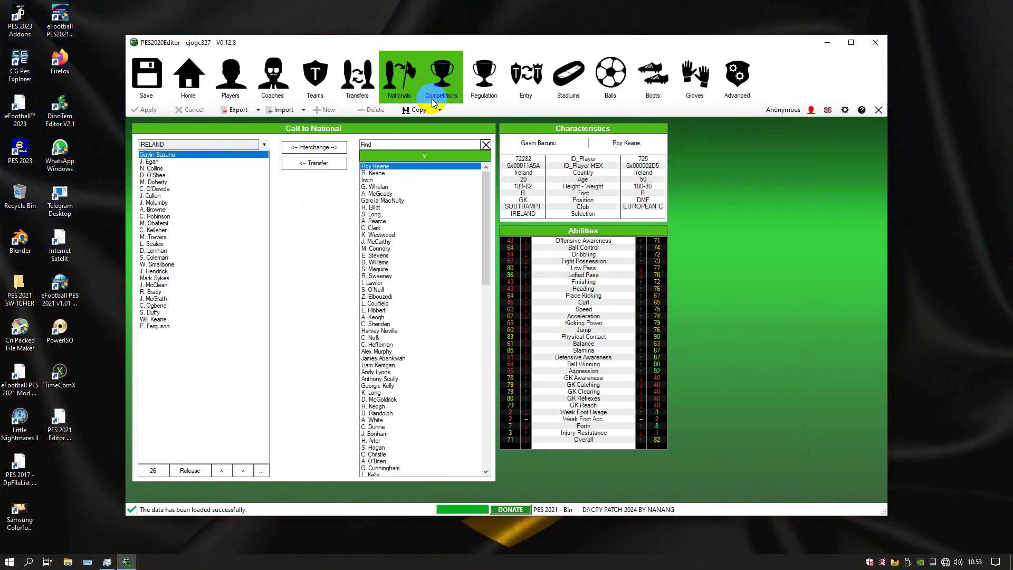
left_click(452, 91)
left_click(488, 91)
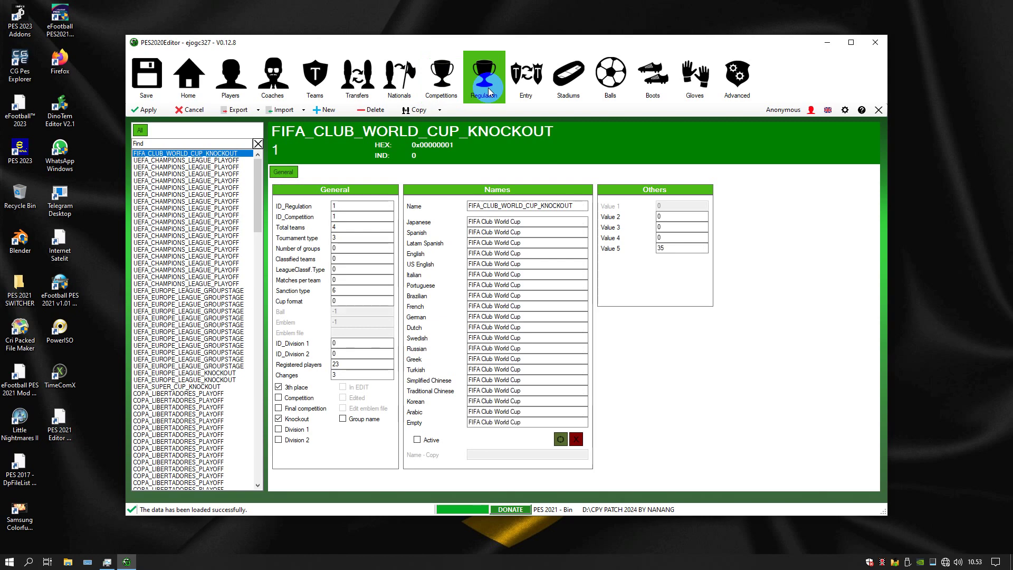
left_click(529, 94)
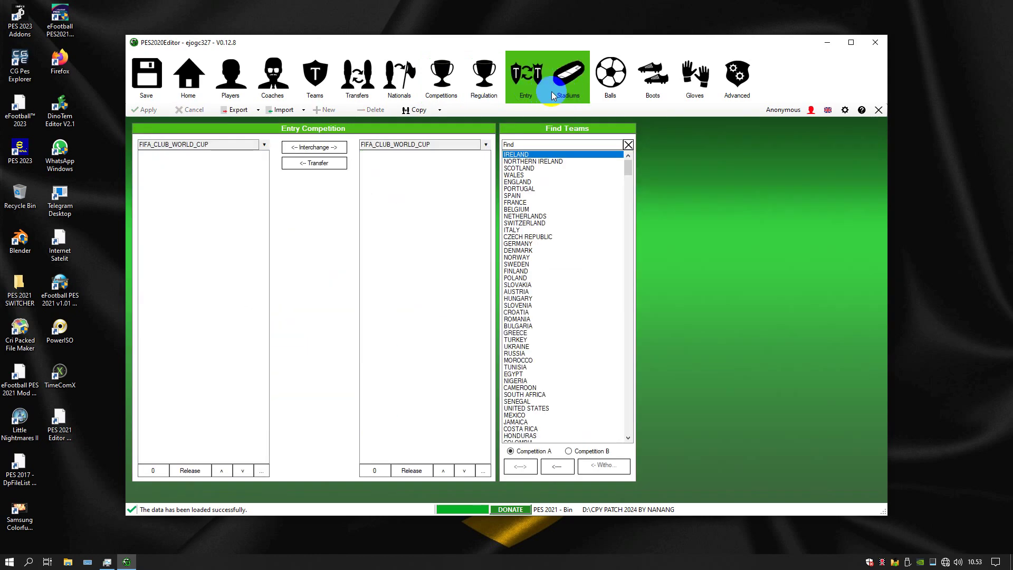
left_click(568, 90)
left_click(606, 94)
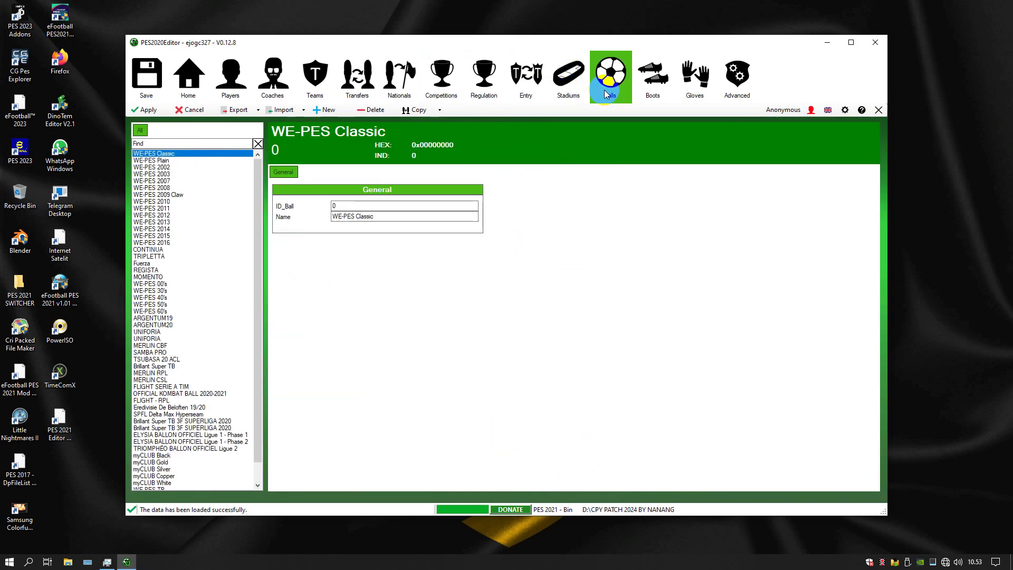
left_click(649, 95)
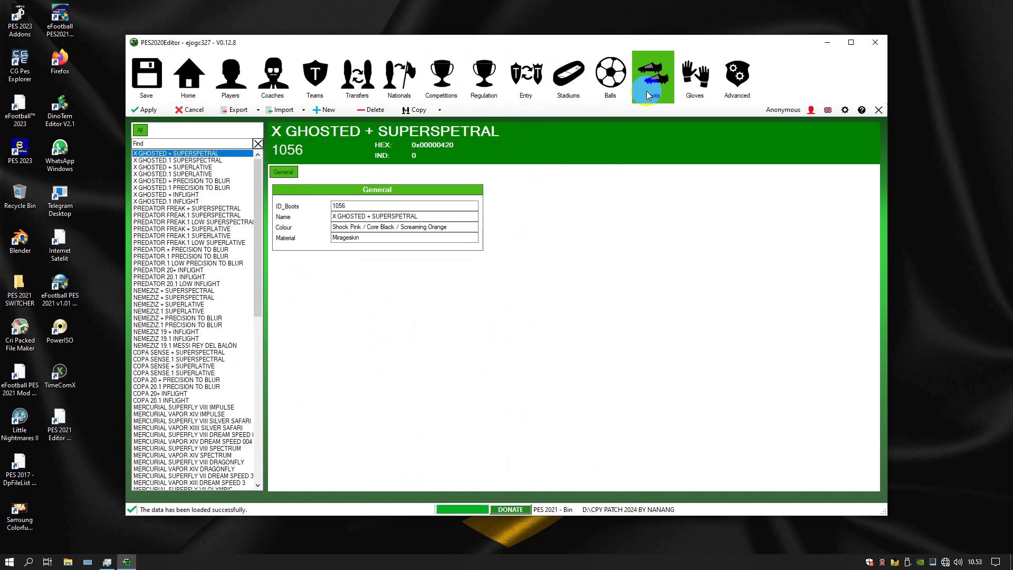
left_click(695, 87)
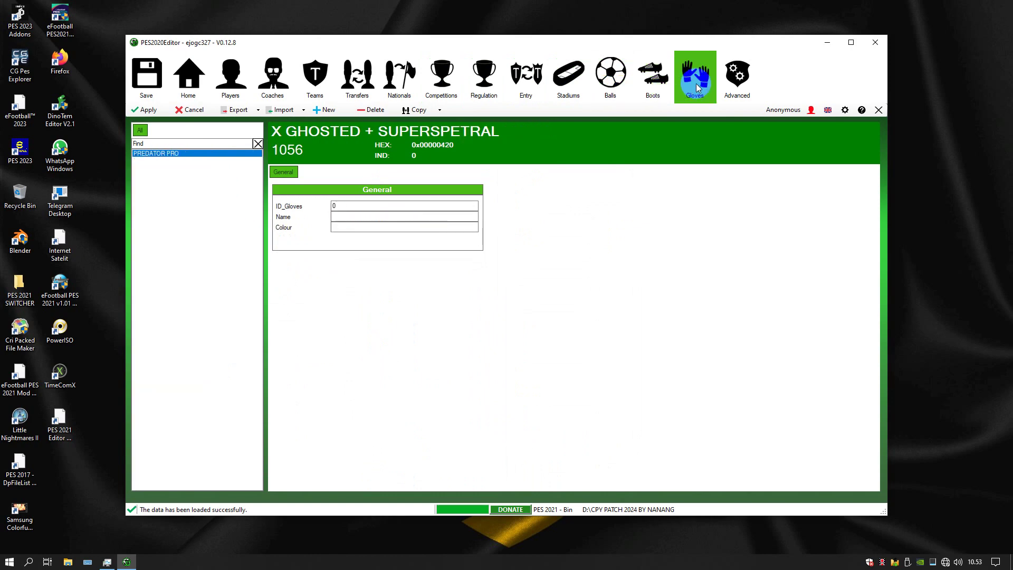
left_click(748, 86)
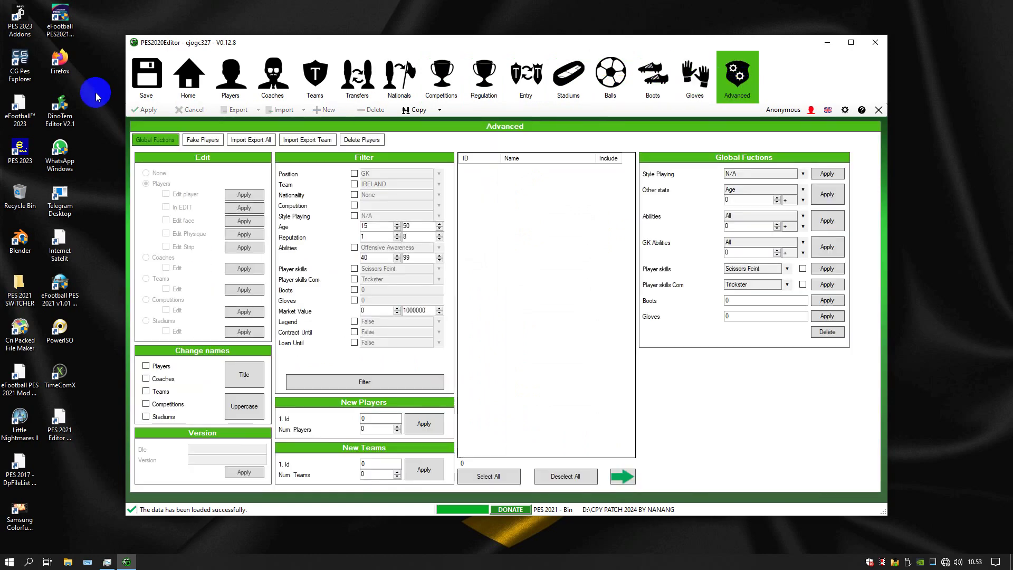
Search the player list for "ronaldo" and display Cristiano Ronaldo's record
left_click(216, 84)
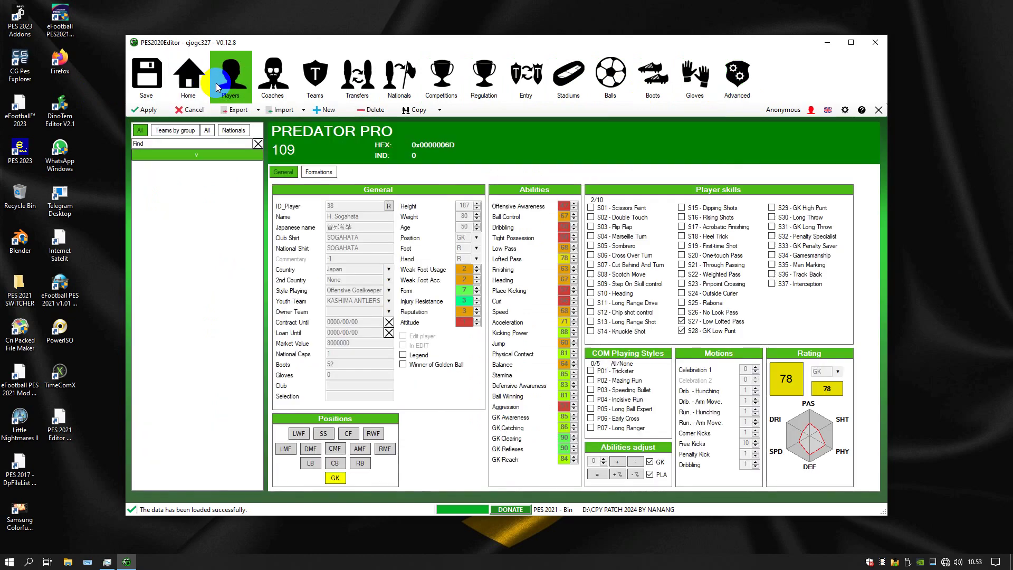
left_click(206, 144)
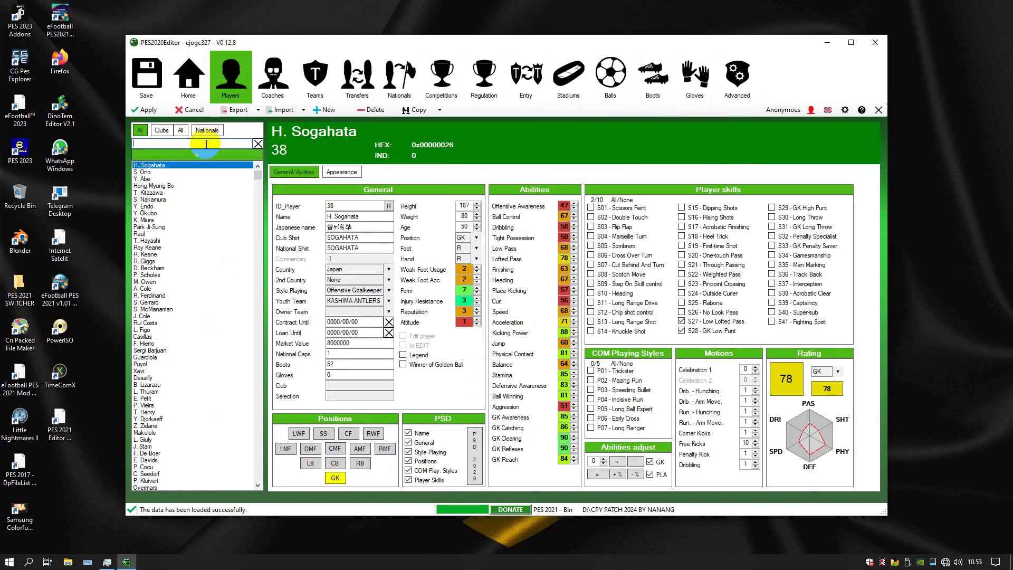
type("rona")
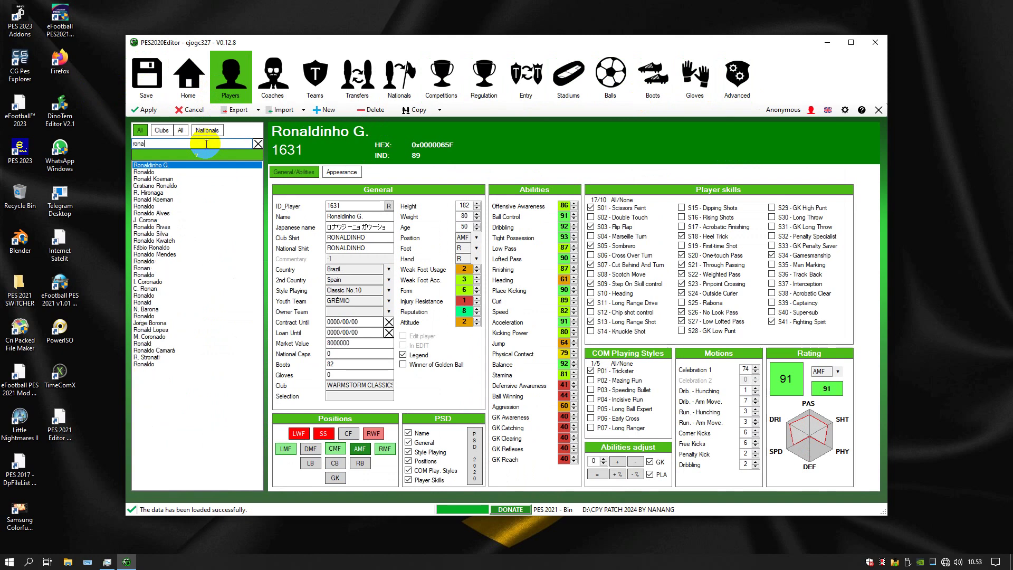
type("ldo")
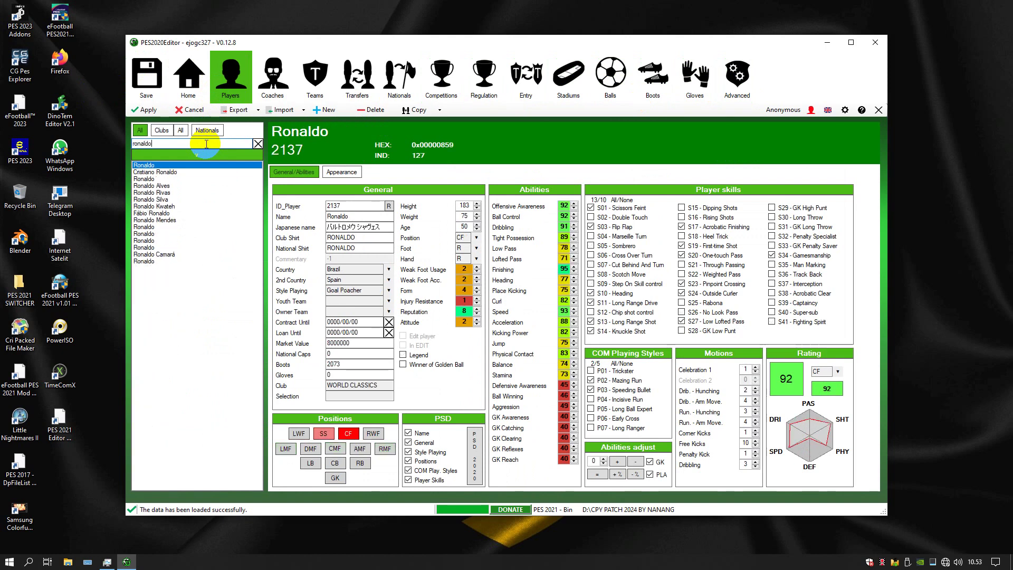
left_click(192, 172)
Look up the player records for "neymar" and "garnacho"
double_click(158, 144)
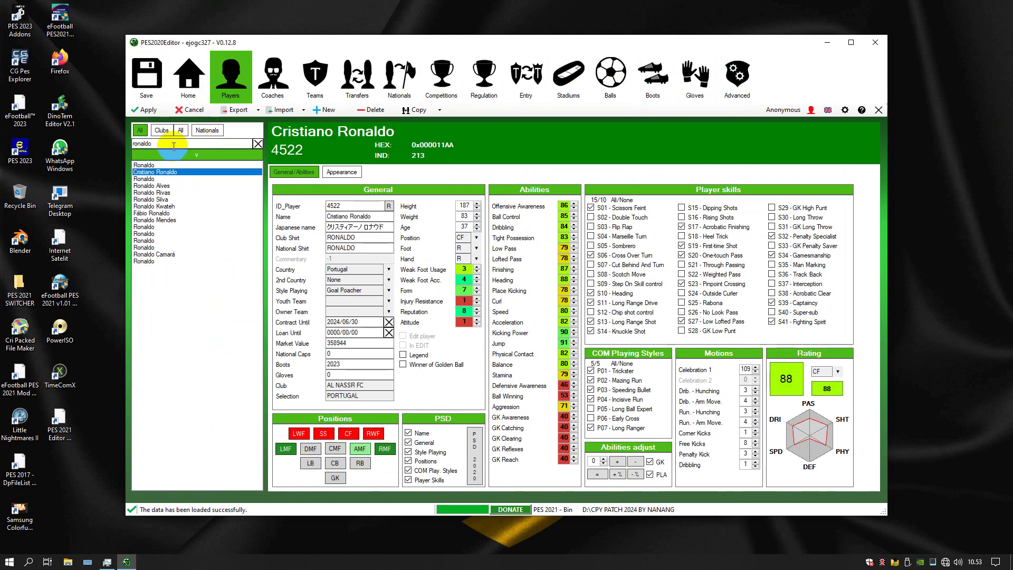
type("ne")
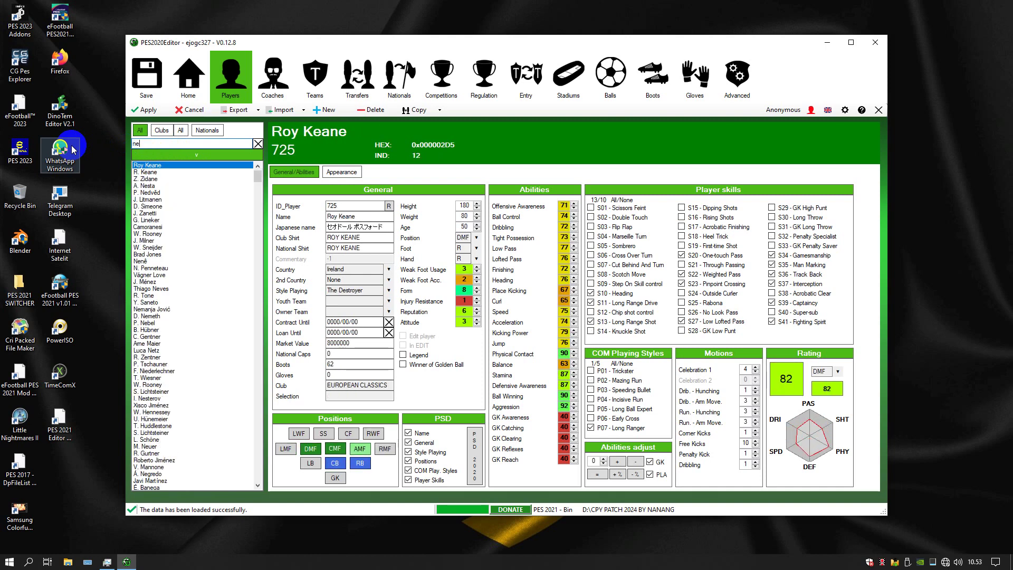
type("ymar")
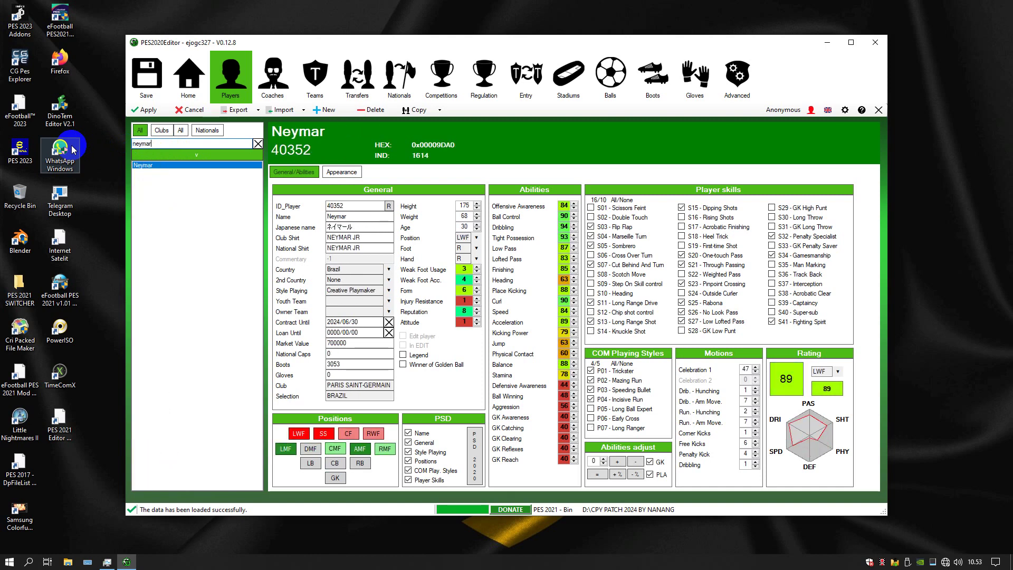
double_click(142, 143)
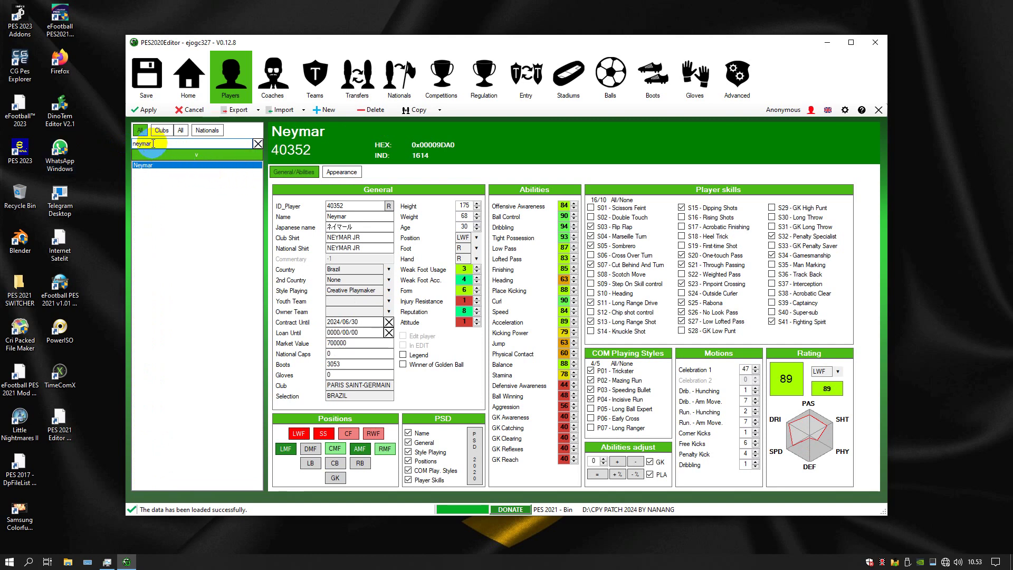
type("gar")
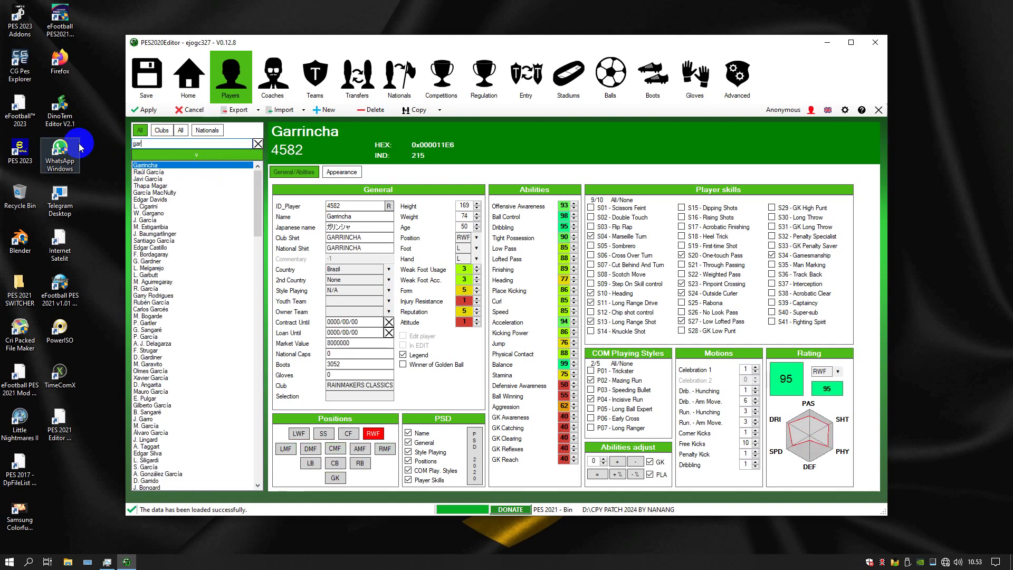
type("racho")
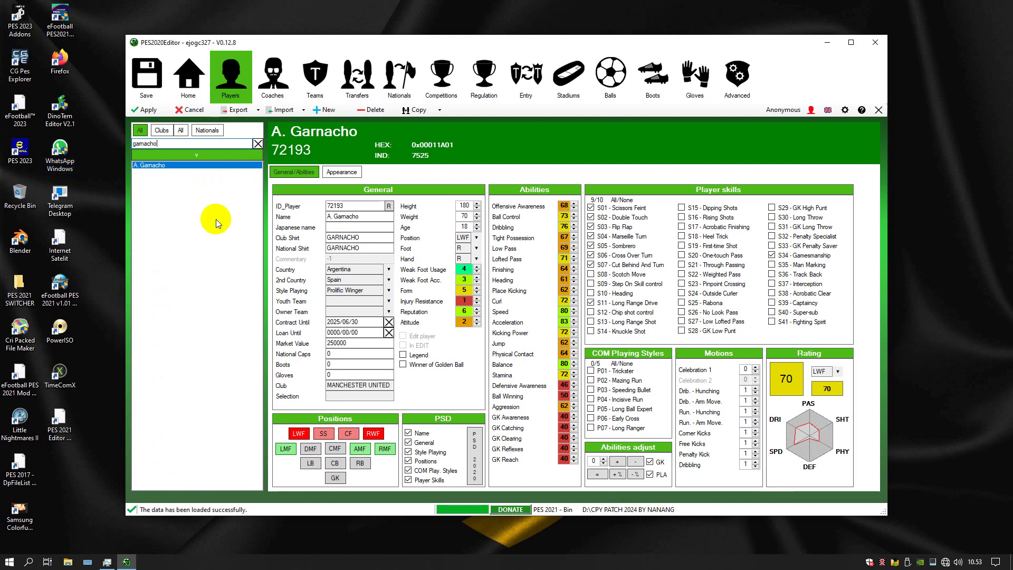
Search the team list for "al nassr" to display that club's data
left_click(319, 94)
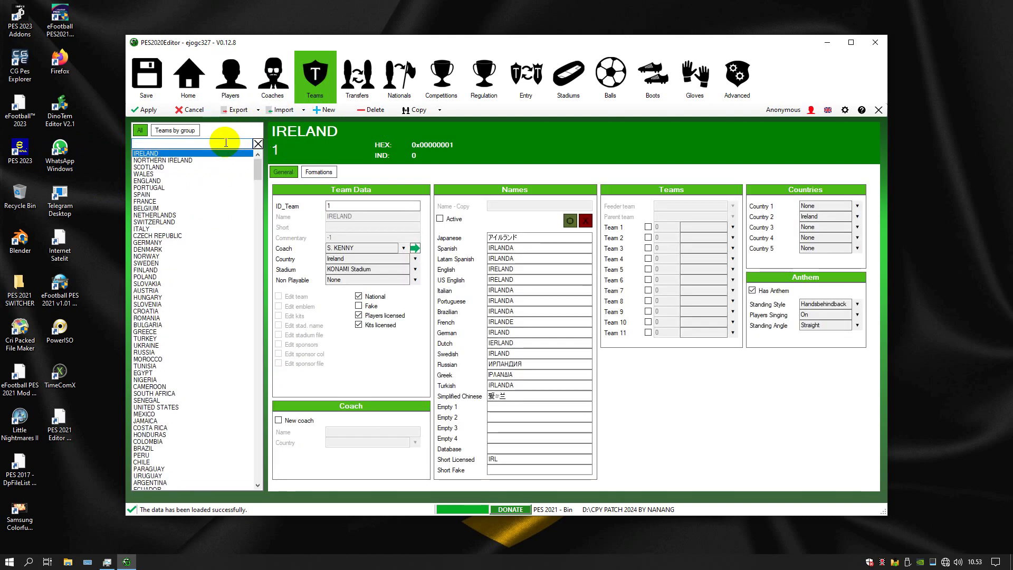
type("al n")
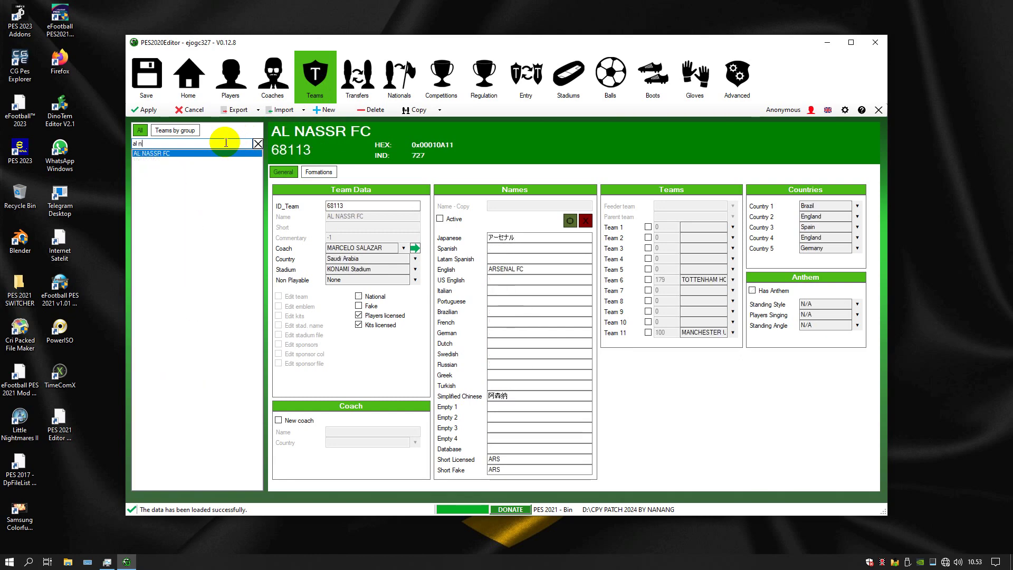
type("assr")
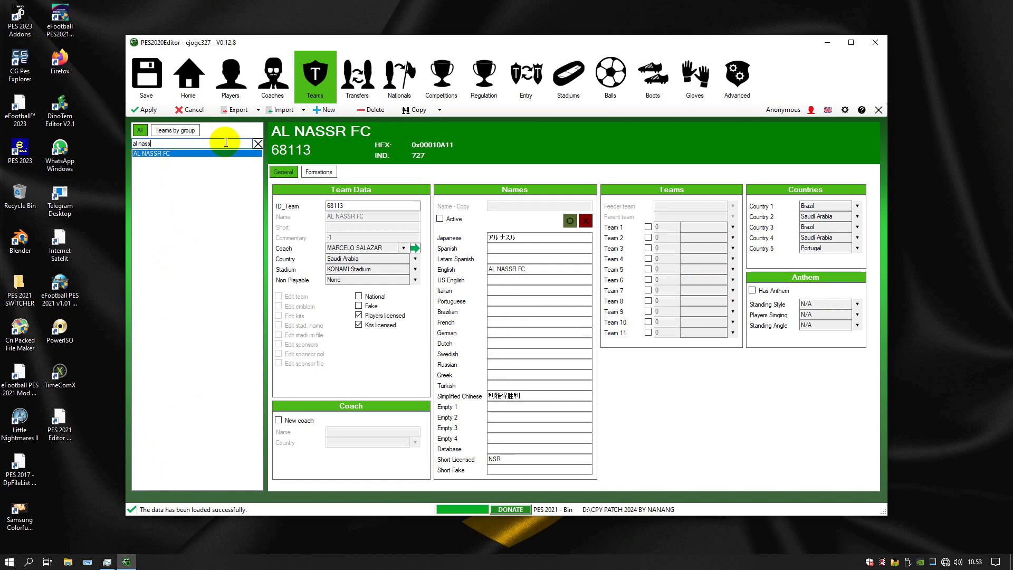
Replace the team search with "chelsea" to display that club's data
key("BackSpace")
key("BackSpace")
key("BackSpace")
key("BackSpace")
key("BackSpace")
key("BackSpace")
key("BackSpace")
key("BackSpace")
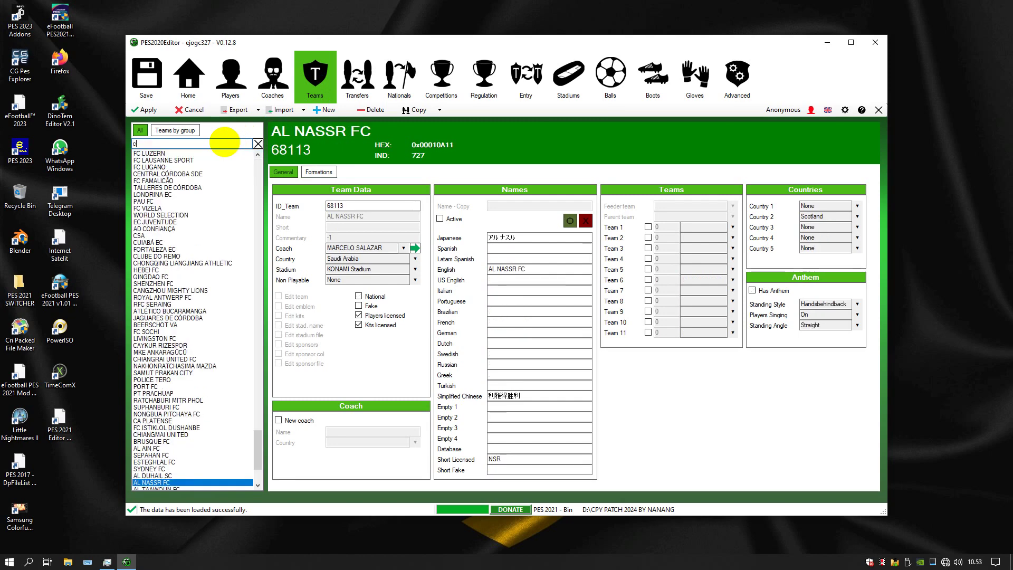
type("chelsea")
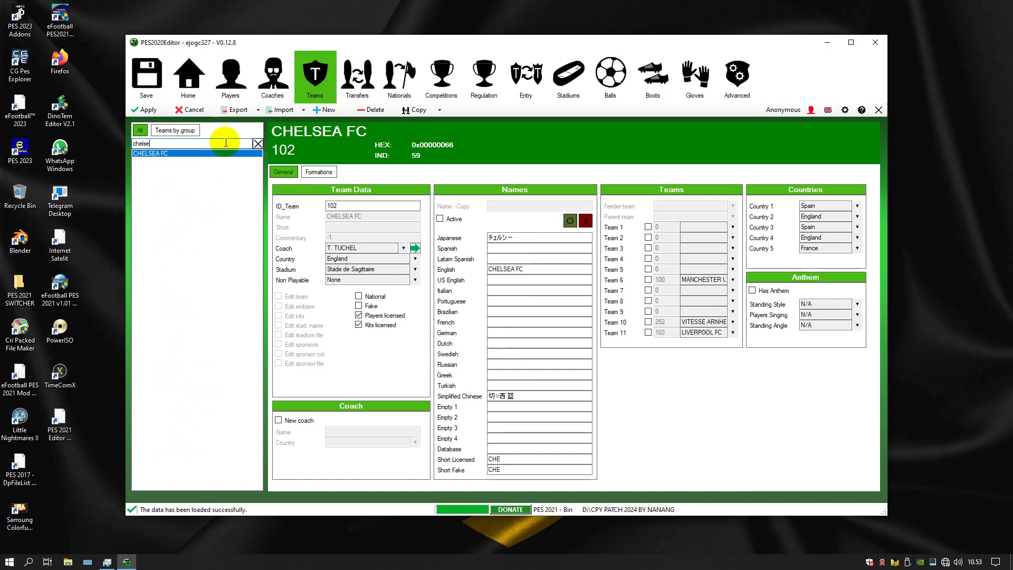
Replace the team search with "ittiha" to display AL ITTIHAD JEDDAH's data
key("BackSpace")
key("BackSpace")
key("BackSpace")
key("BackSpace")
key("BackSpace")
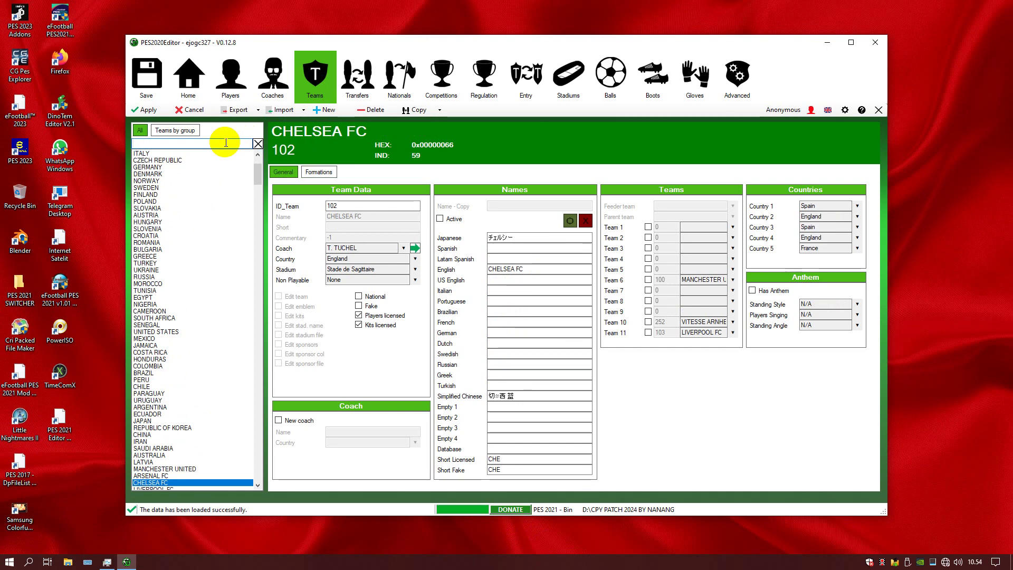
type("ittiha")
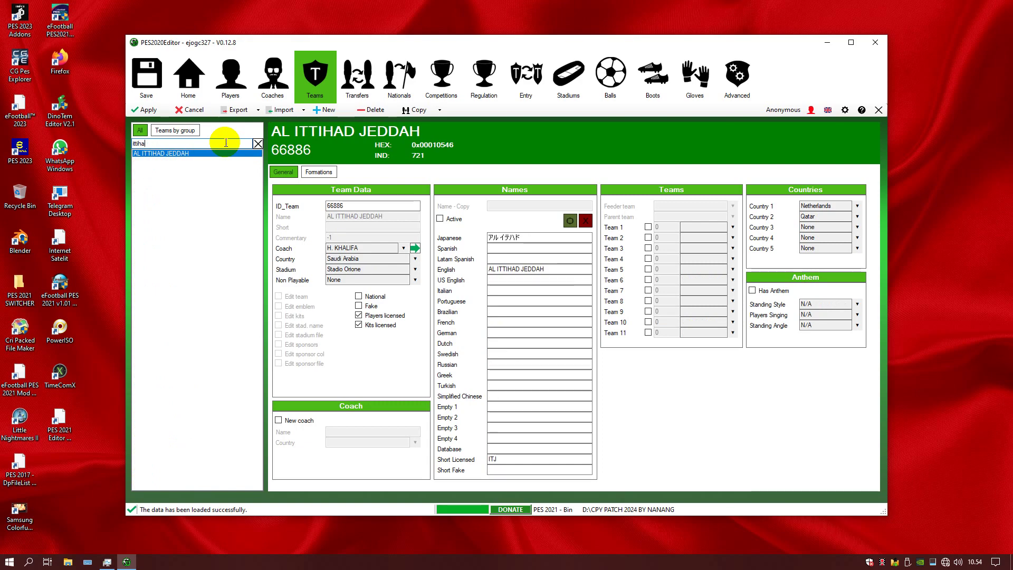
Search the teams for "miami" to view INTER MIAMI CF's data, and clear the search term
key("BackSpace")
key("BackSpace")
key("BackSpace")
key("BackSpace")
key("BackSpace")
key("BackSpace")
type("mia")
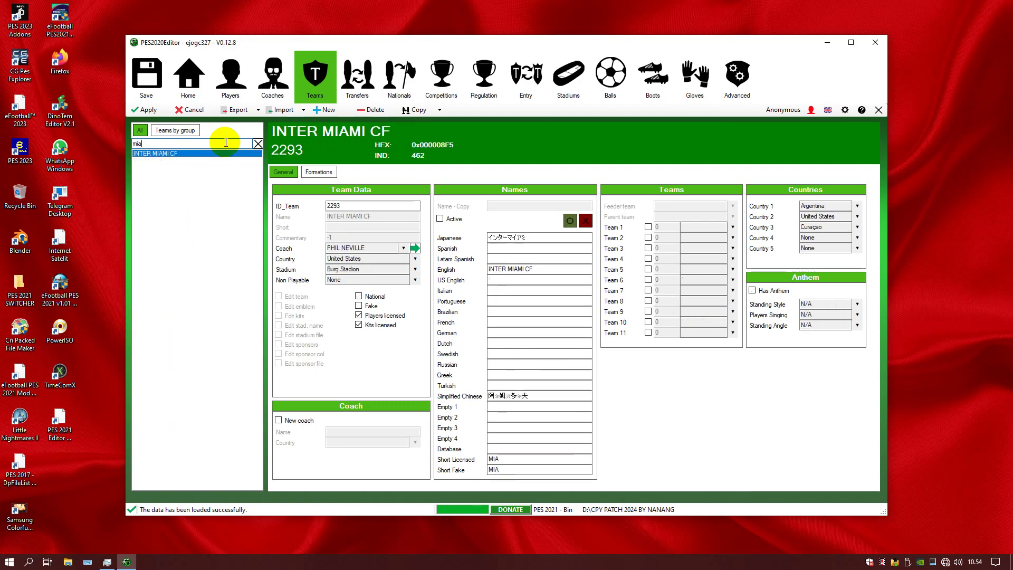
type("mi")
key("BackSpace")
key("BackSpace")
key("BackSpace")
key("BackSpace")
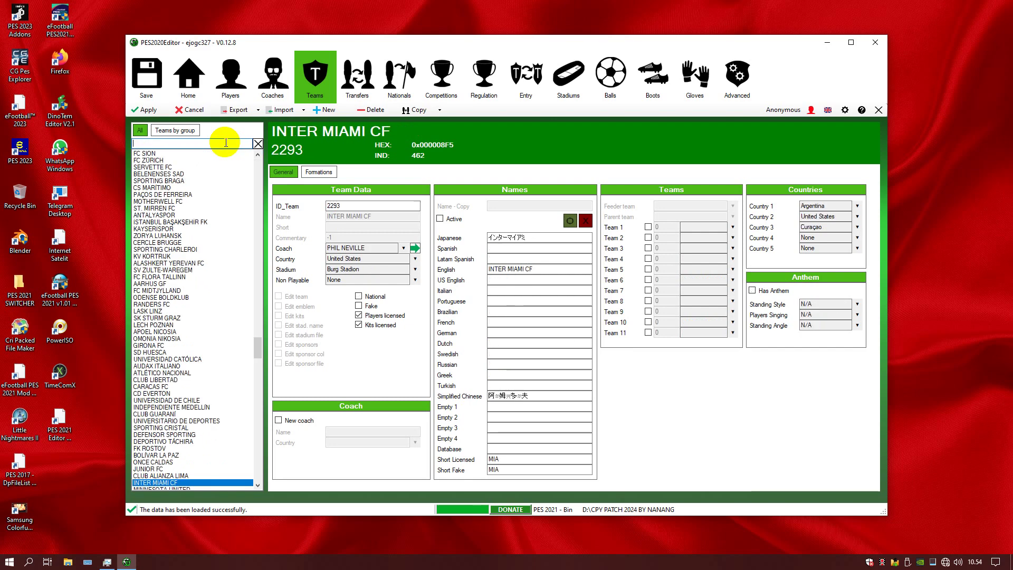
Load AL NASSR FC as the second team for player transfers, opposite MANCHESTER UNITED
left_click(353, 83)
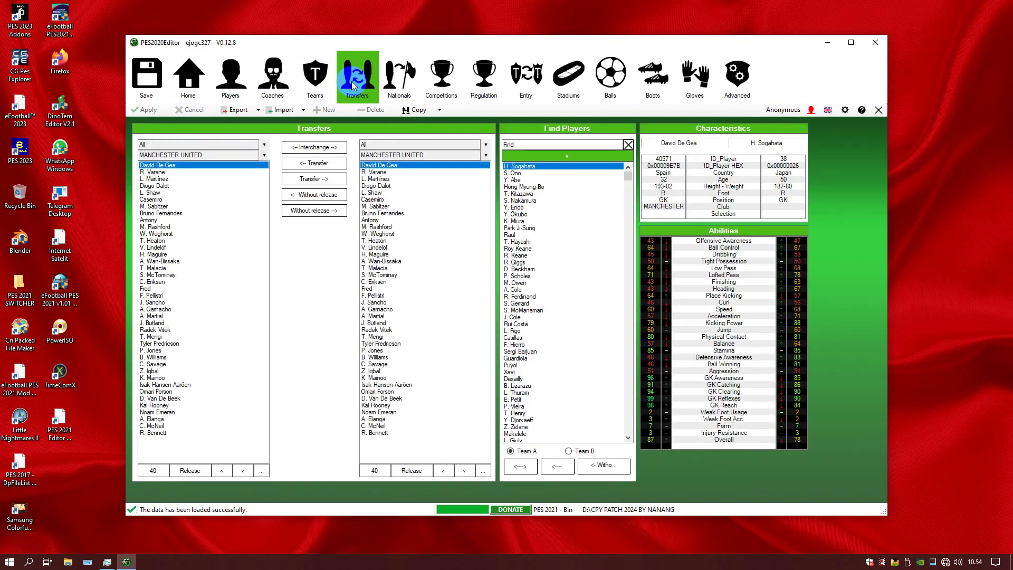
left_click(484, 154)
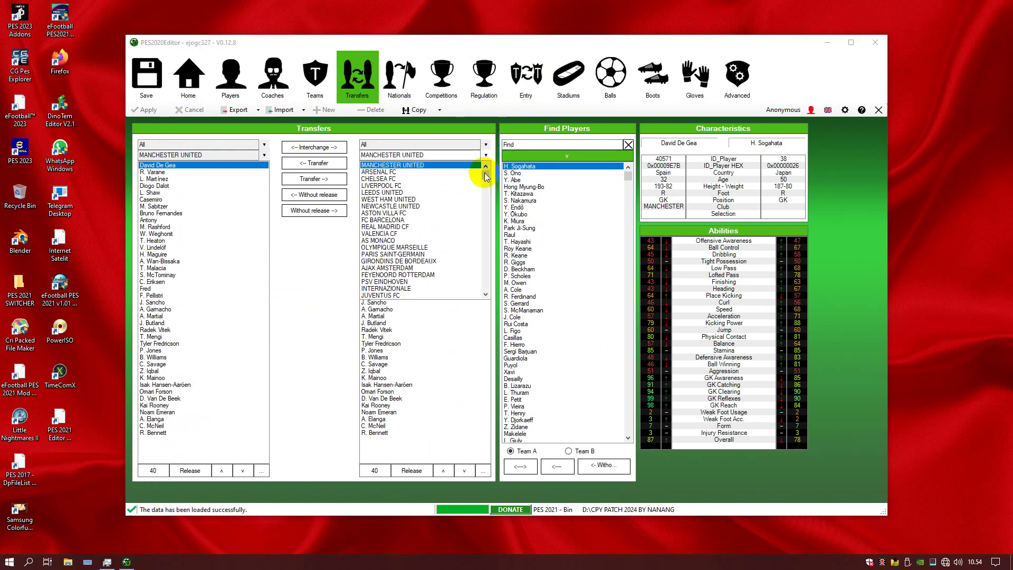
left_click_drag(485, 177, 483, 295)
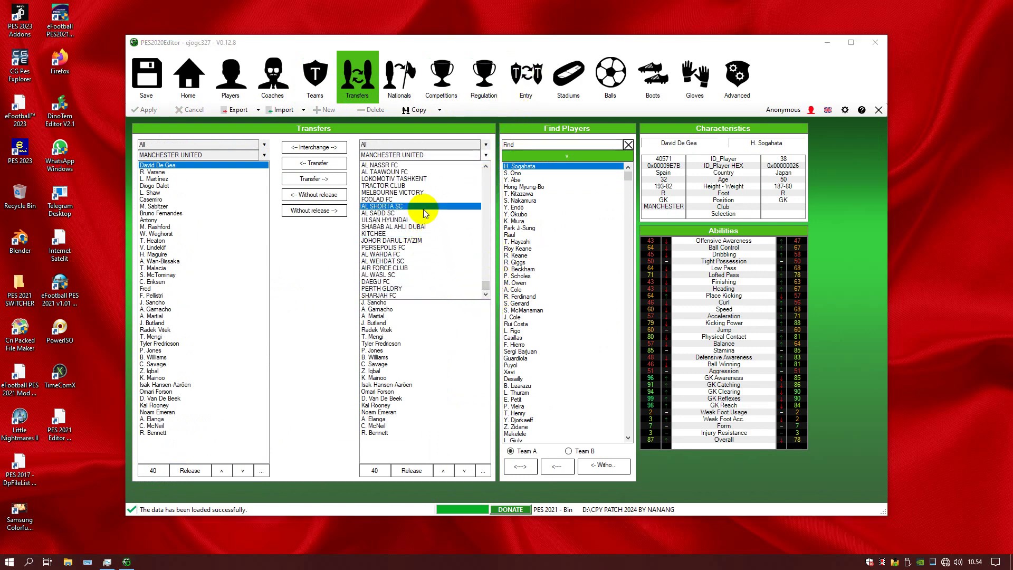
left_click(400, 165)
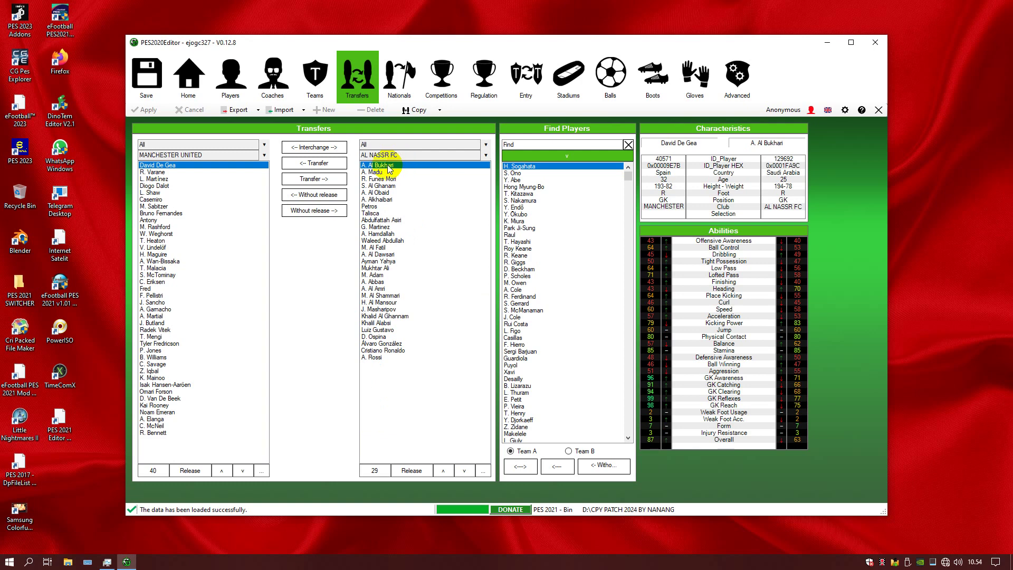
Load CHELSEA FC from ENGLAND_D1_LEAGUE as the first team and swap H. Ziyech with Abdulfattah Asiri of AL NASSR FC
left_click(265, 154)
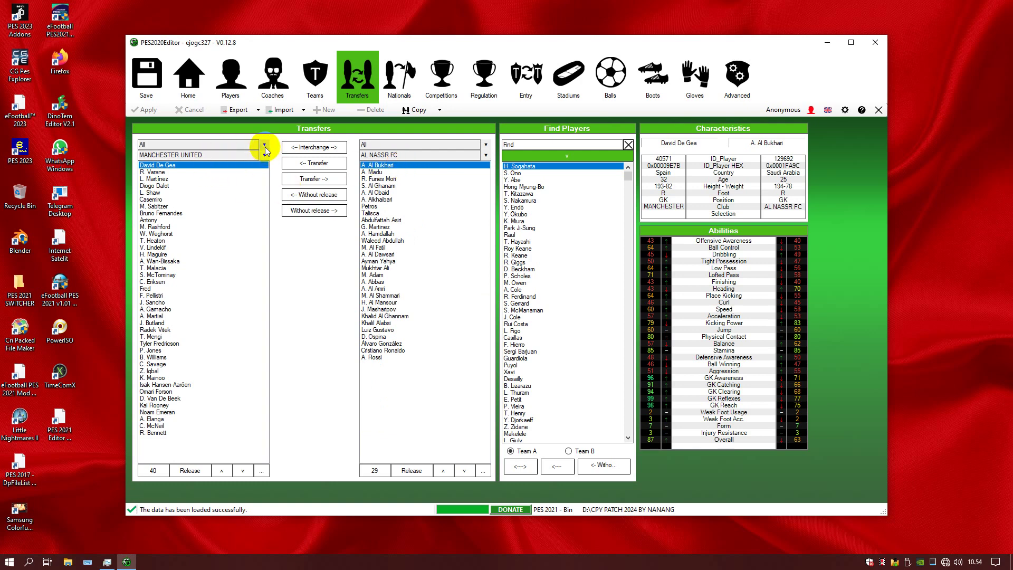
left_click(265, 145)
left_click(262, 157)
left_click(262, 156)
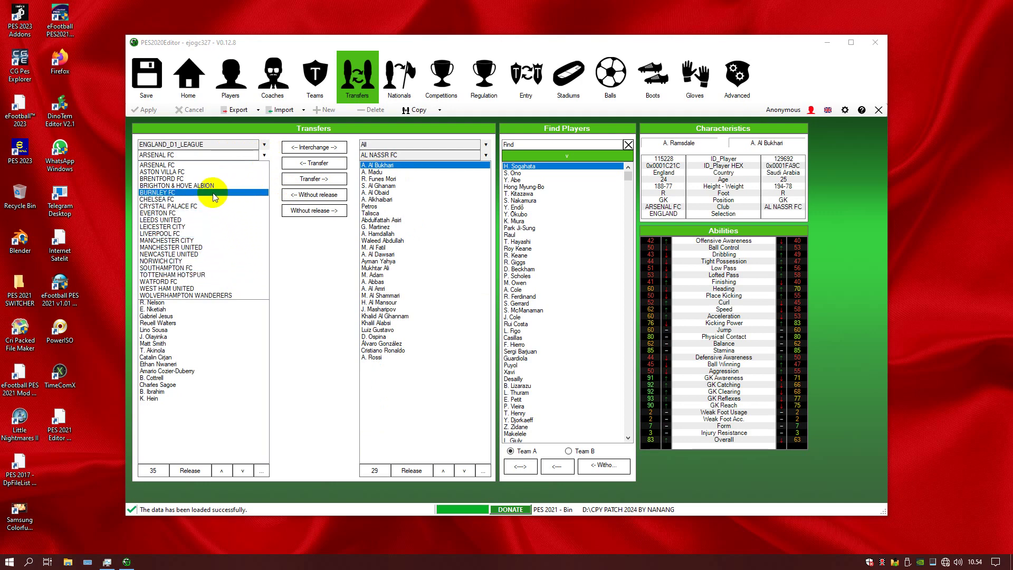
left_click(201, 200)
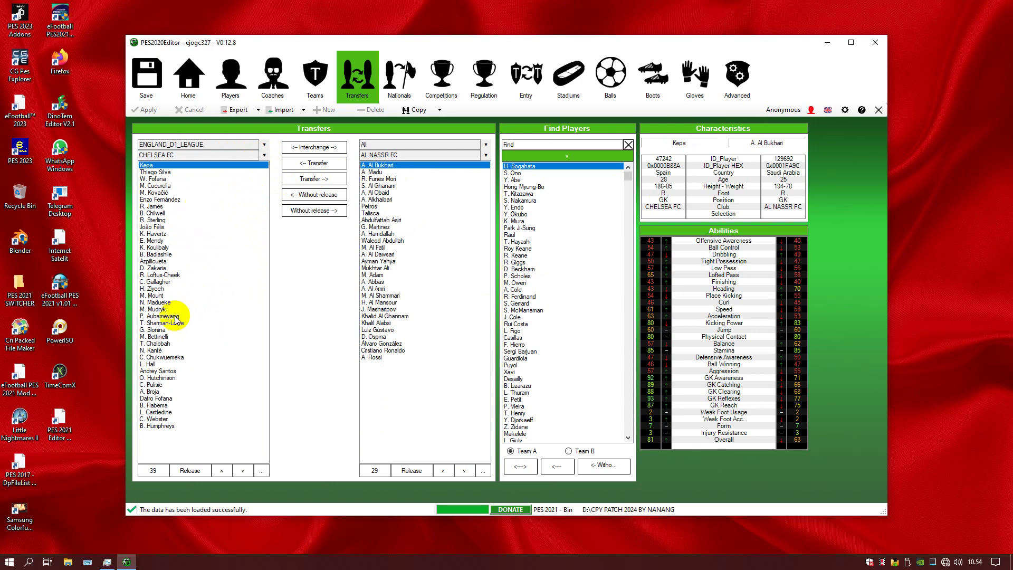
left_click(155, 289)
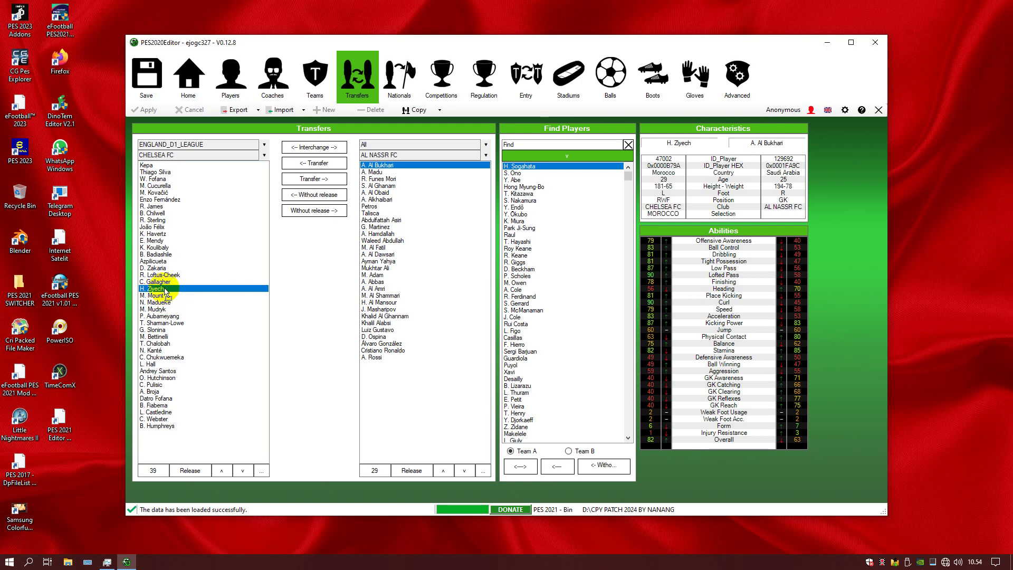
left_click_drag(165, 290, 375, 223)
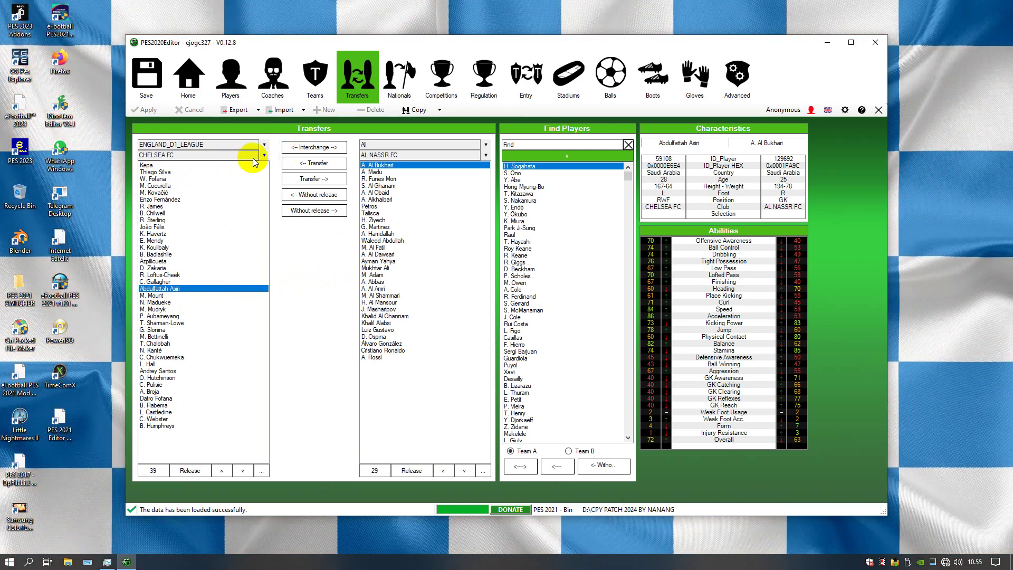
Load ATLÉTICO MADRID from SPAIN_D1_LEAGUE as the first team and swap Saúl with Ayman Yahya of AL NASSR FC
left_click(264, 145)
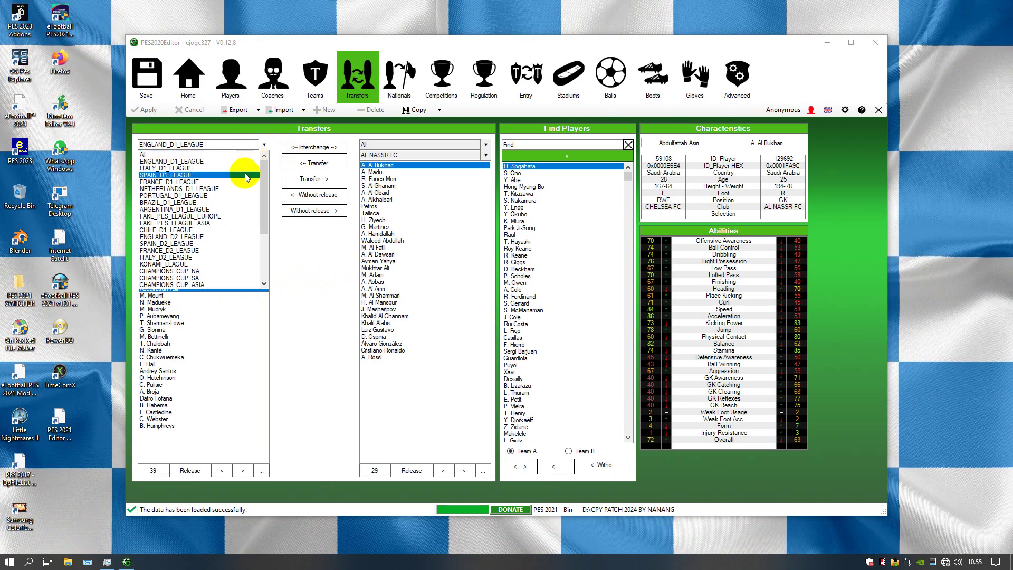
left_click(245, 173)
left_click(263, 157)
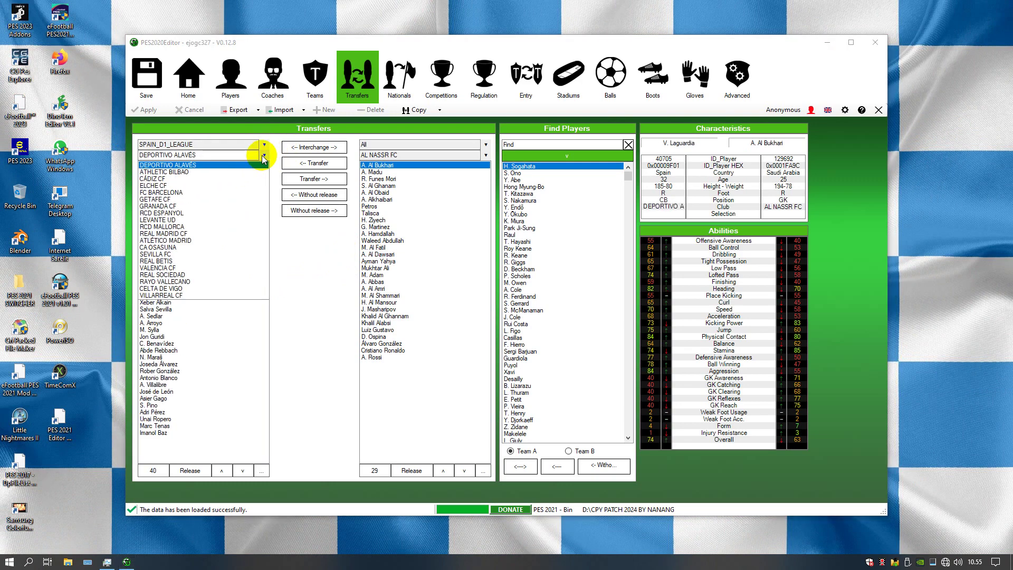
left_click(221, 241)
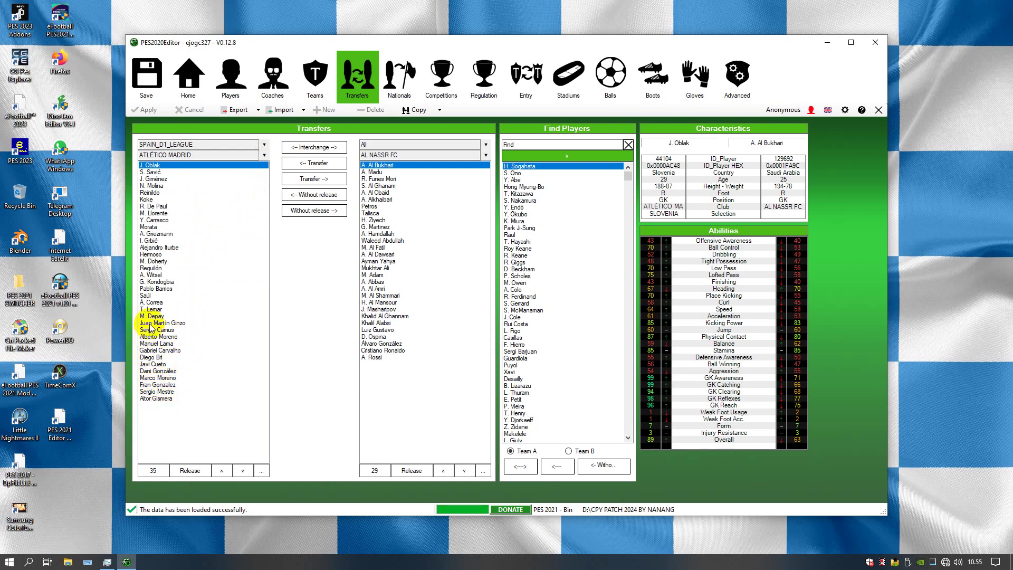
left_click(148, 296)
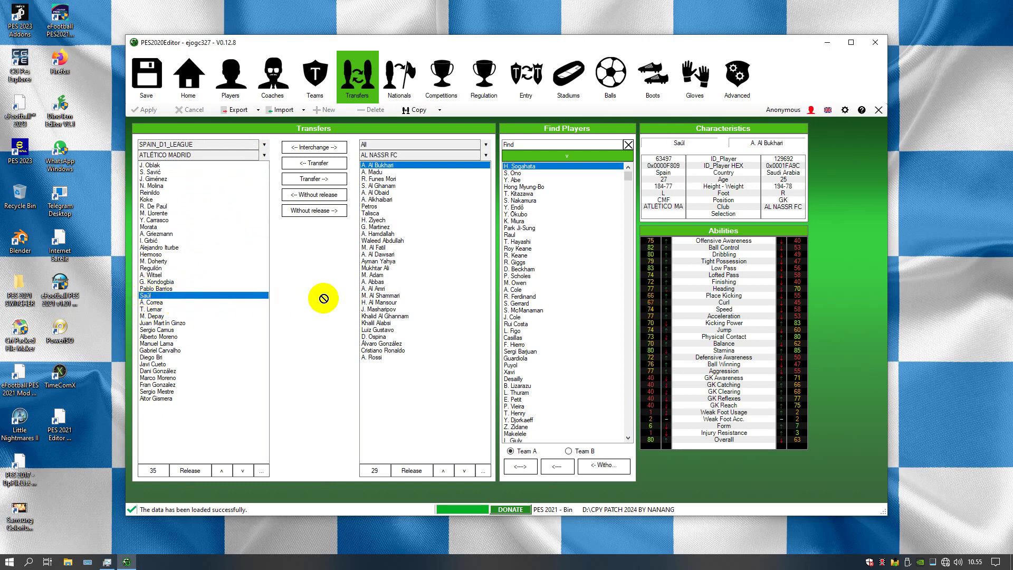
double_click(371, 261)
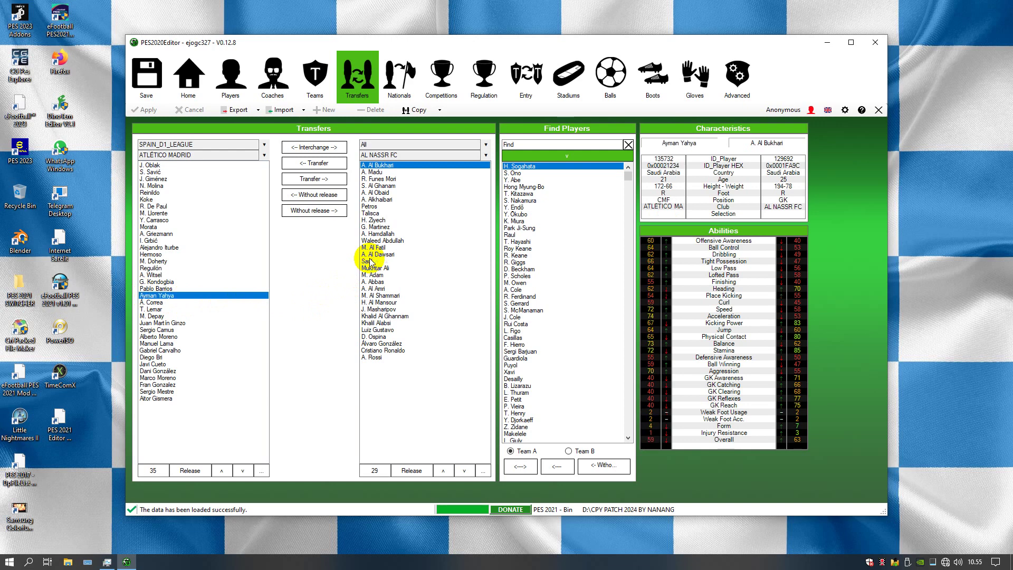
Set the first team's league to PORTUGAL_D1_LEAGUE and look through its clubs
left_click(264, 144)
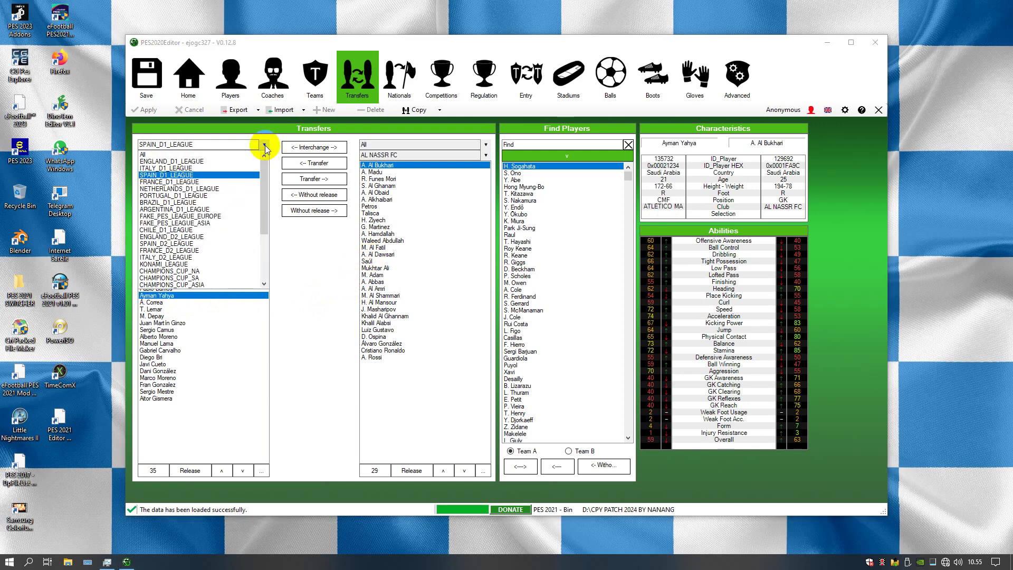
left_click(237, 196)
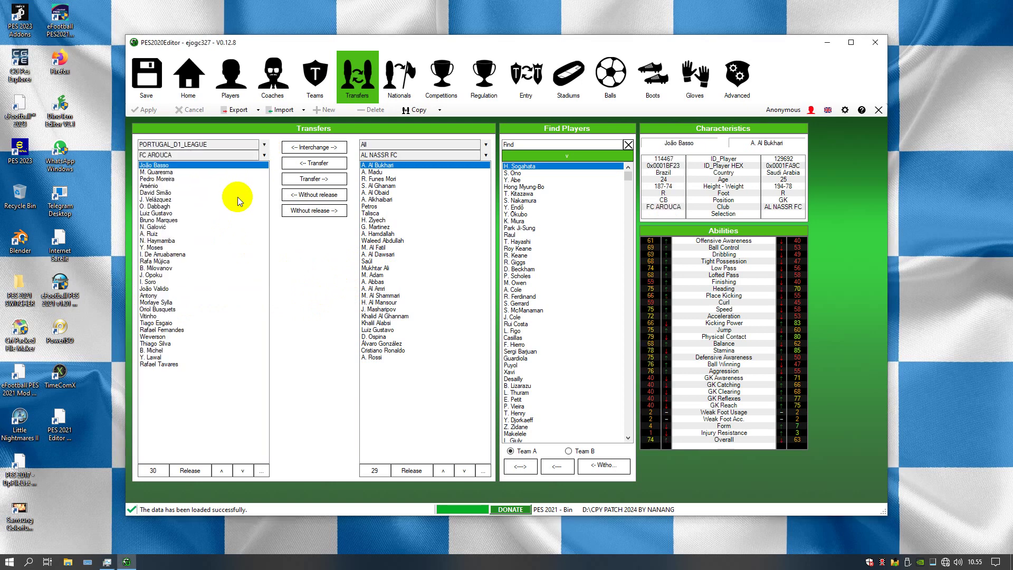
left_click(262, 156)
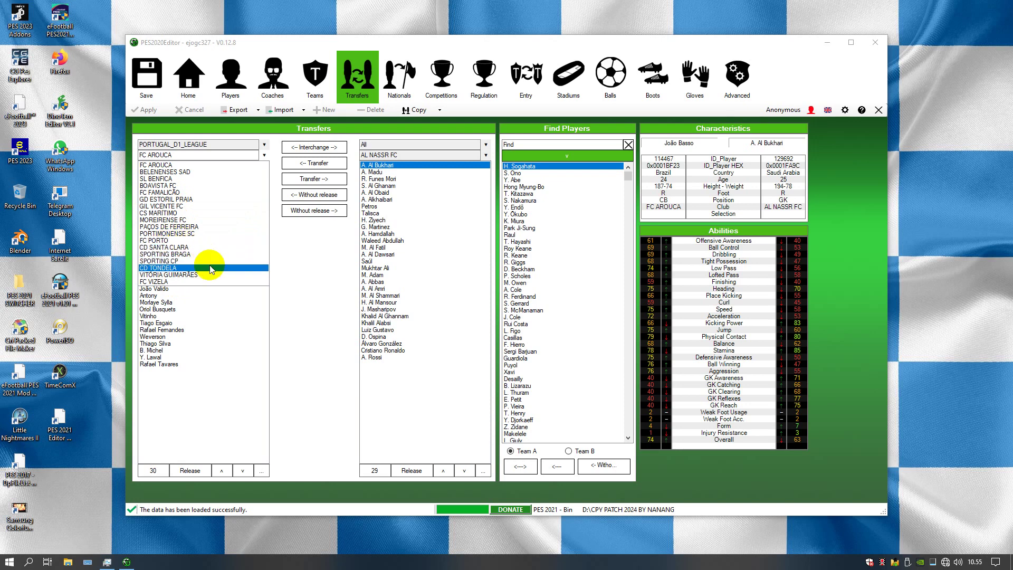
left_click(277, 277)
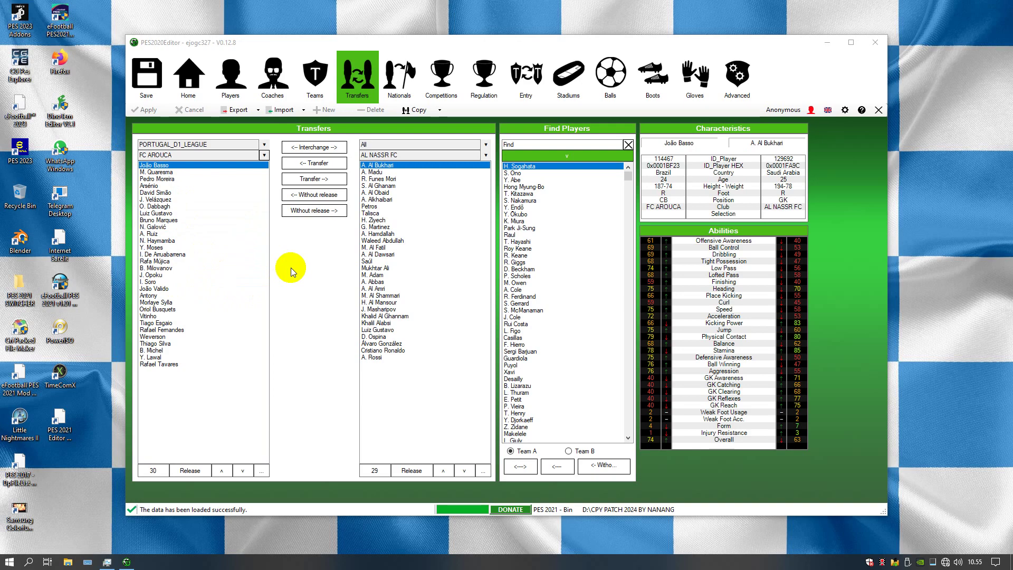
Search the players for "carvalho" and try to swap William Carvalho with Mukhtar Ali of AL NASSR FC
left_click(519, 143)
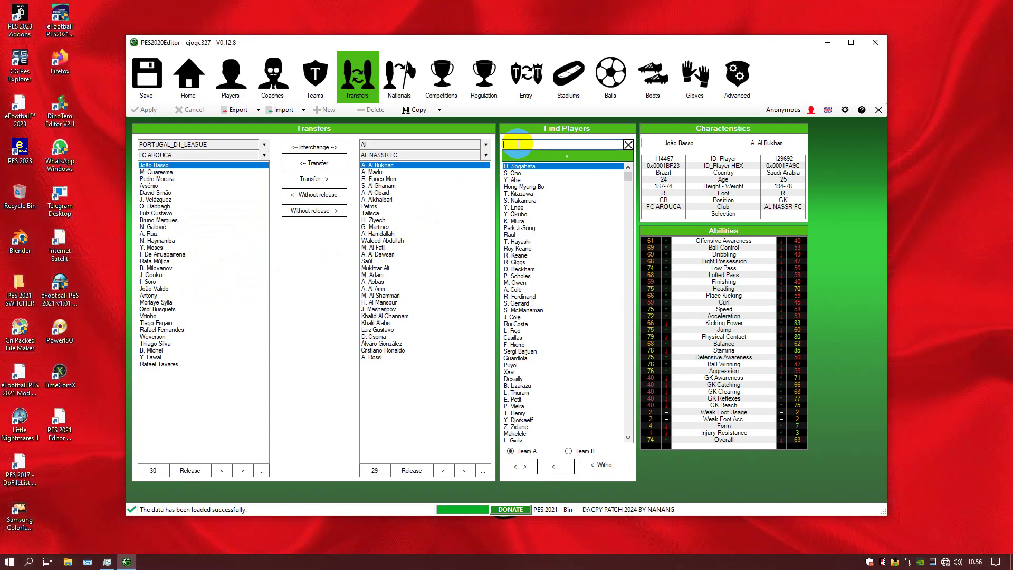
type("car")
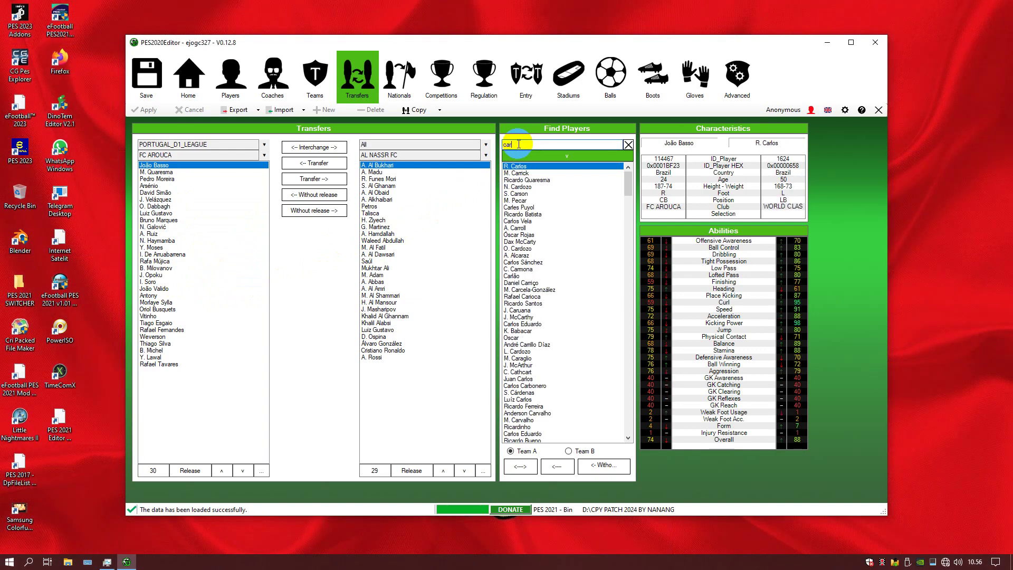
type("valho")
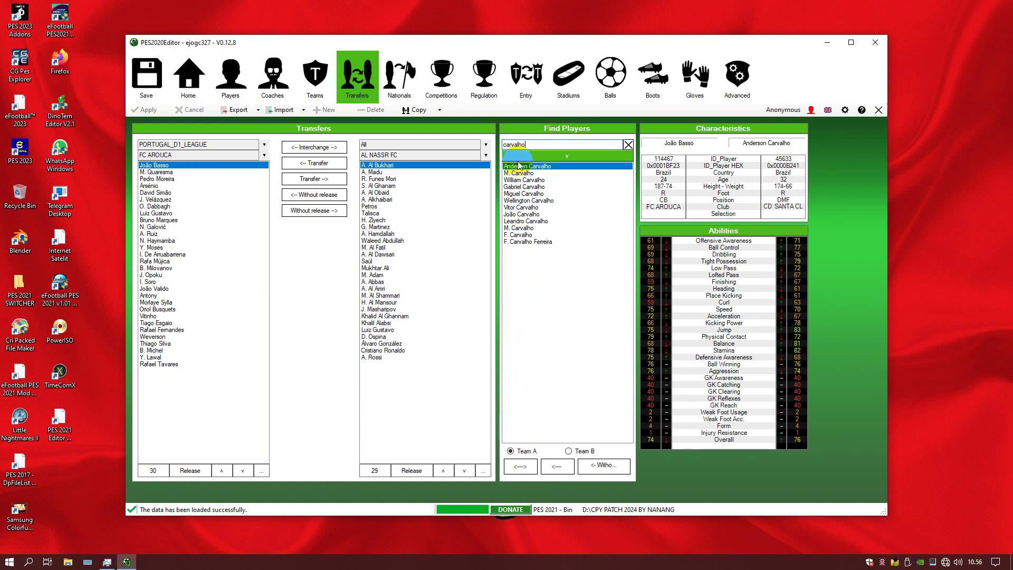
left_click(522, 179)
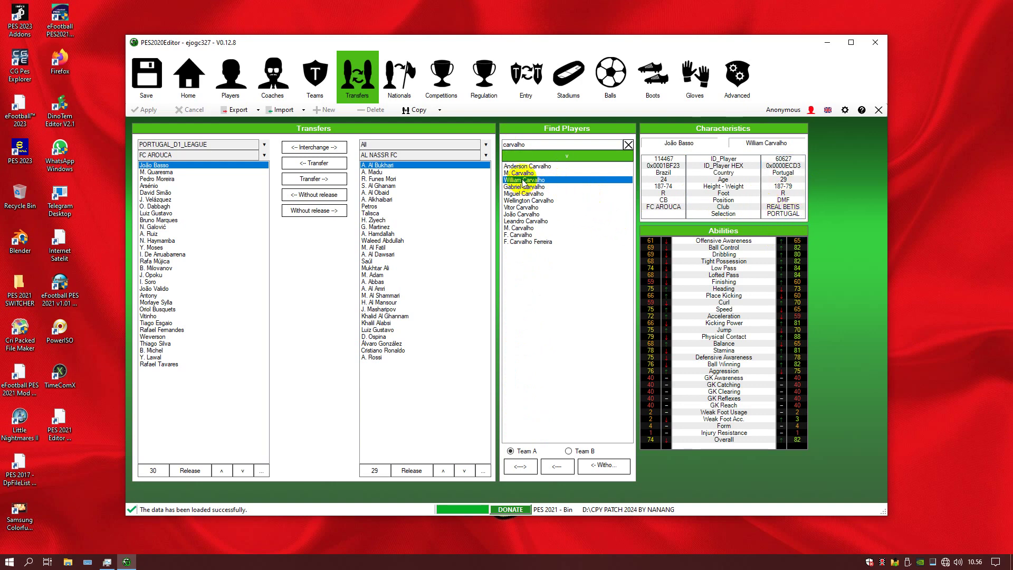
double_click(373, 269)
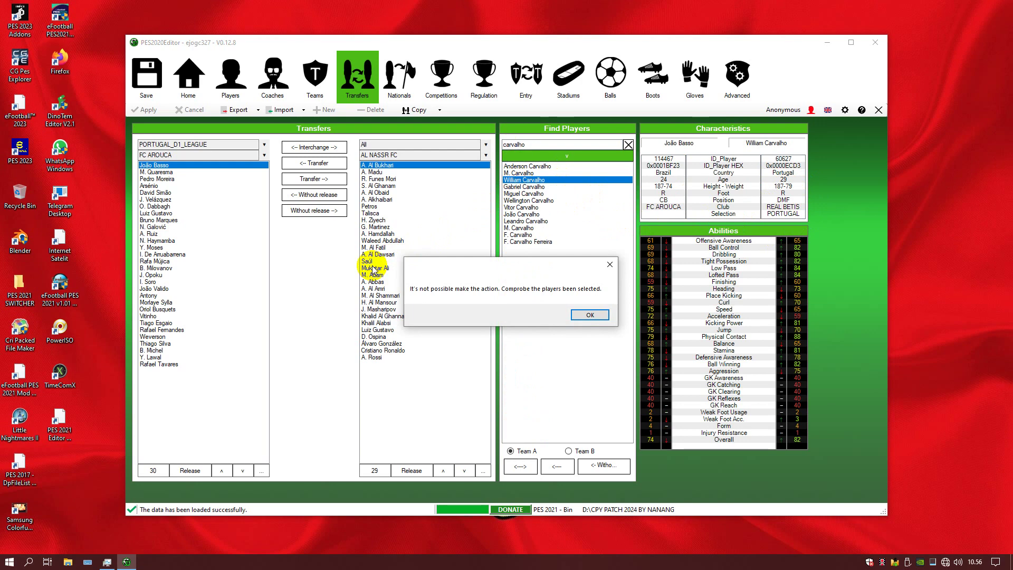
left_click(587, 315)
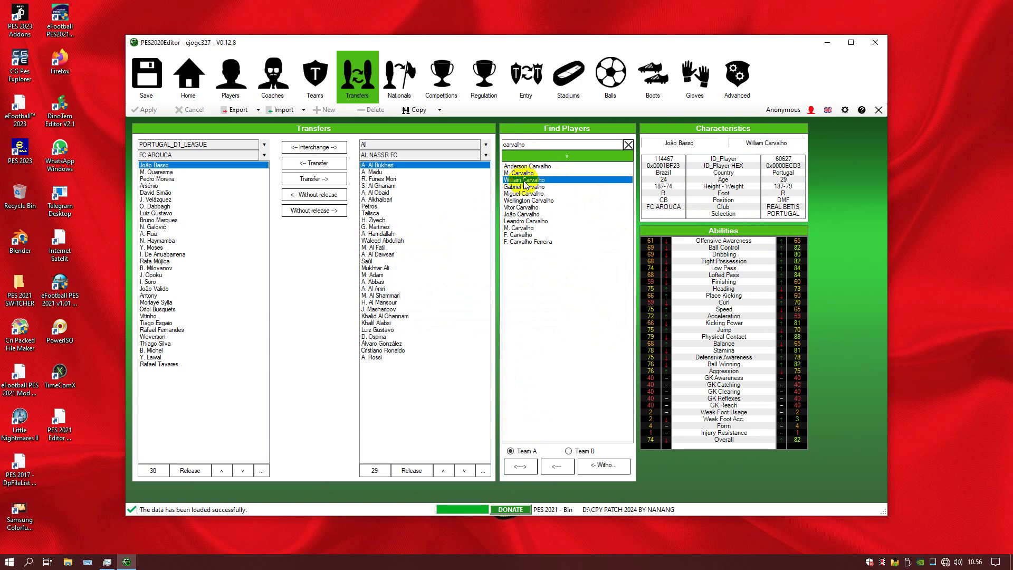
Reset the first team's league filter to All
left_click(264, 156)
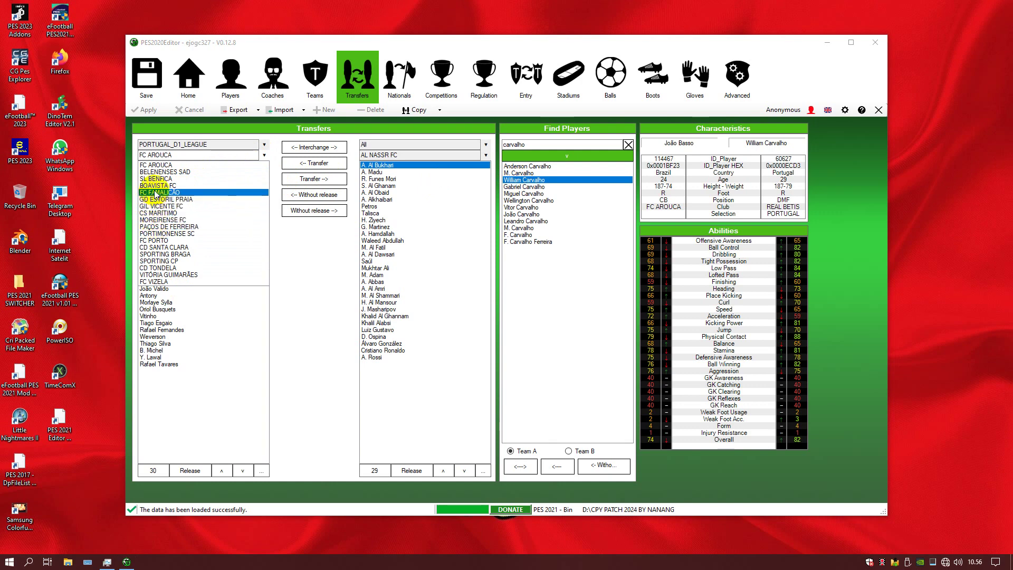
left_click(233, 154)
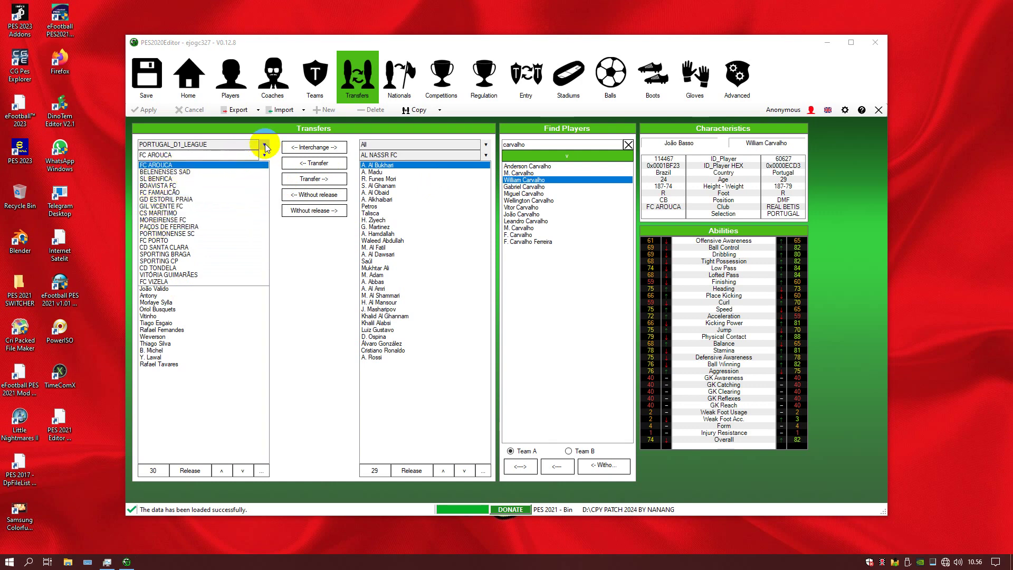
left_click(265, 144)
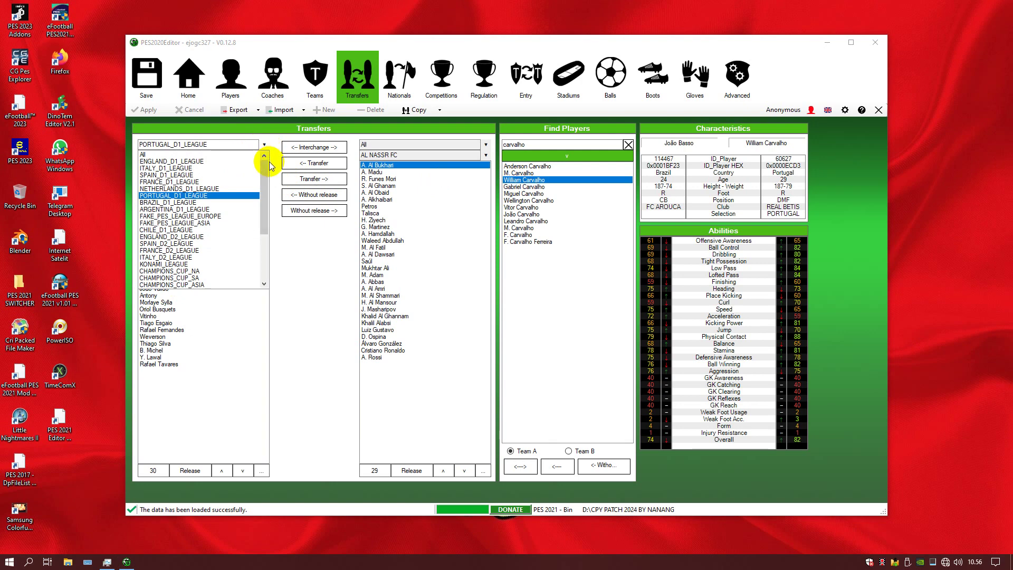
mouse_move(268, 169)
left_mouse_down()
mouse_move(267, 225)
mouse_move(267, 166)
left_mouse_up()
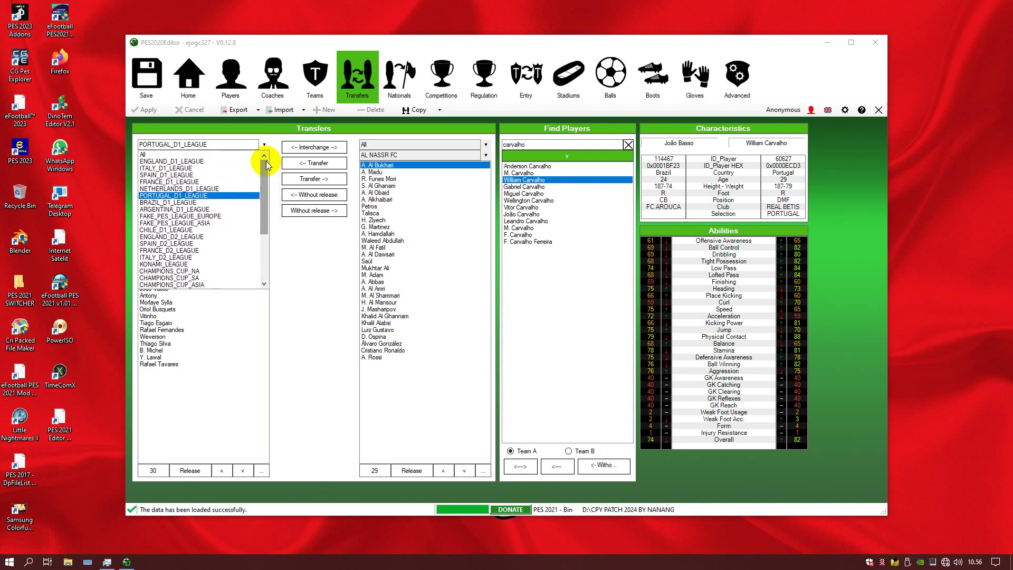
left_click(263, 146)
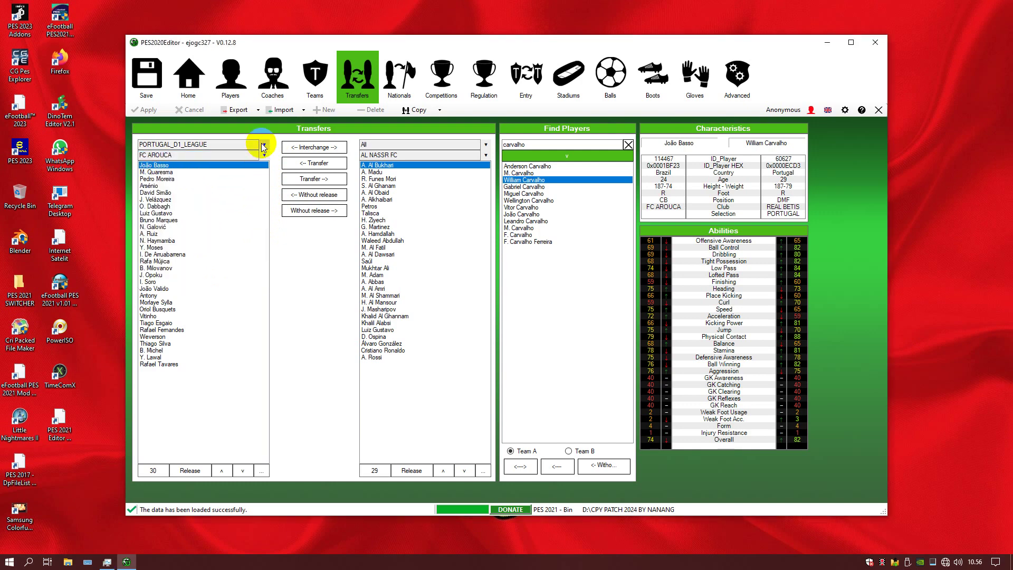
left_click(264, 146)
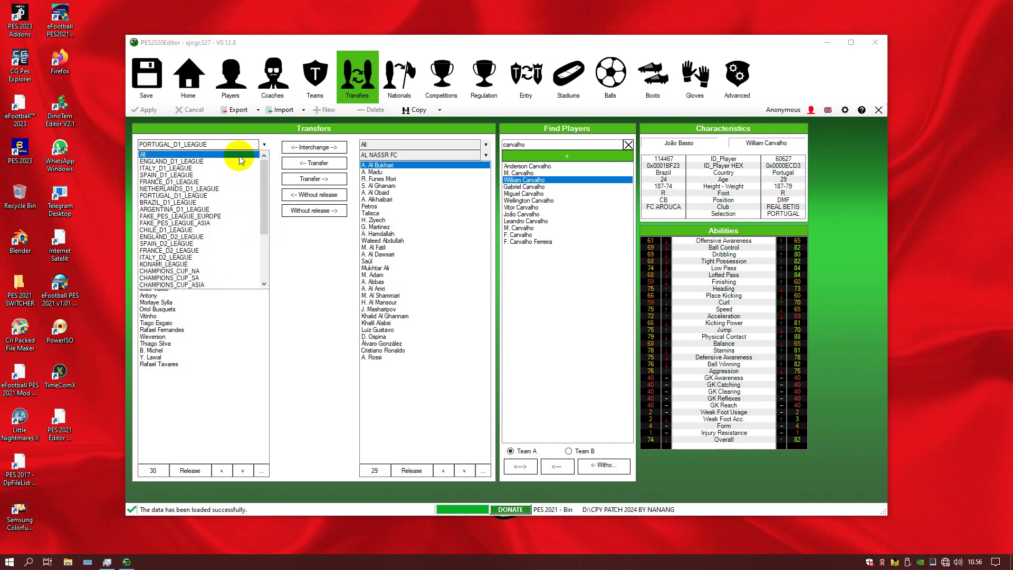
left_click(239, 154)
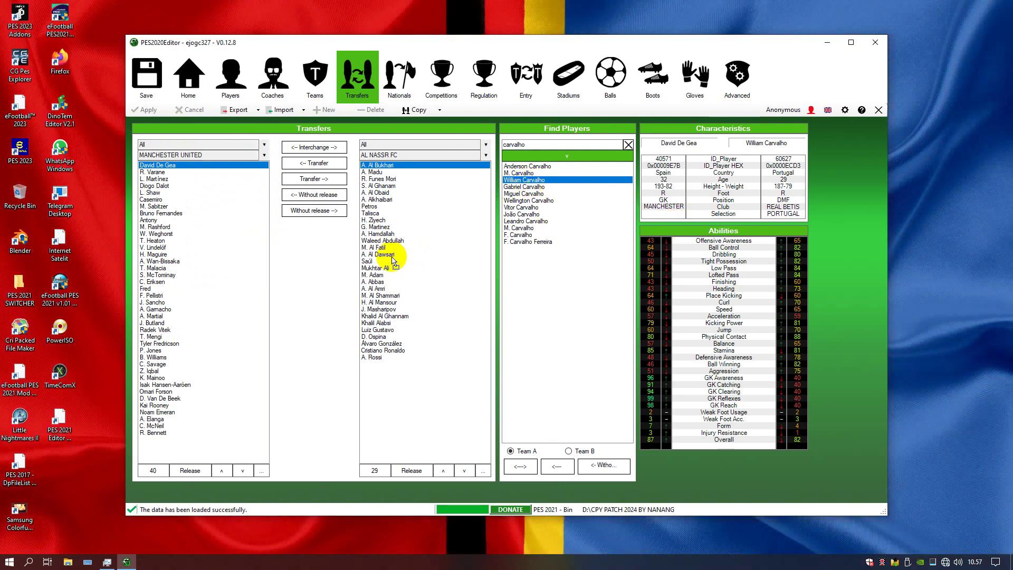
Transfer William Carvalho from the player search results to the end of the AL NASSR FC squad
left_click_drag(391, 260, 392, 260)
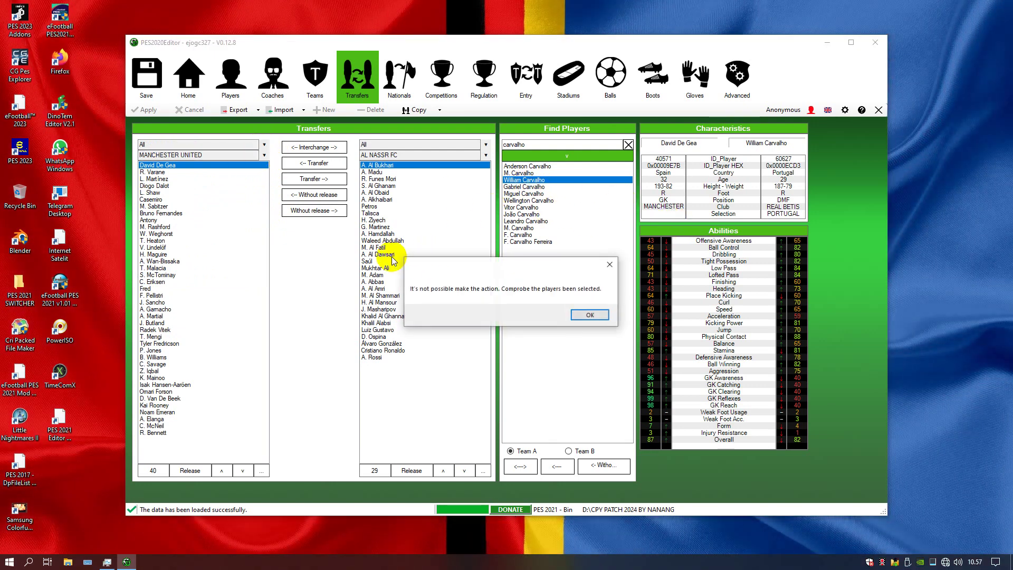
left_click(584, 314)
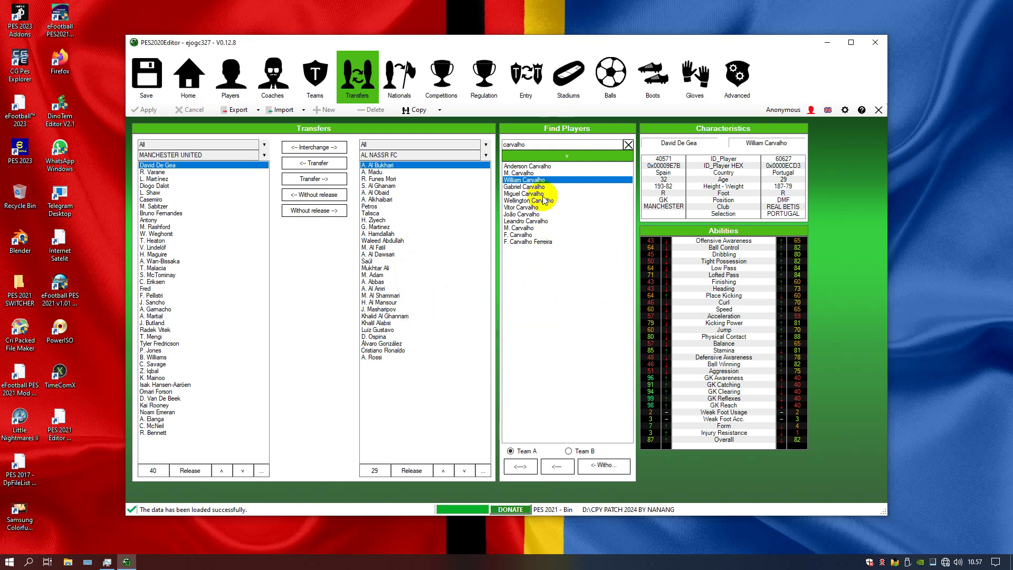
left_click_drag(536, 184, 372, 385)
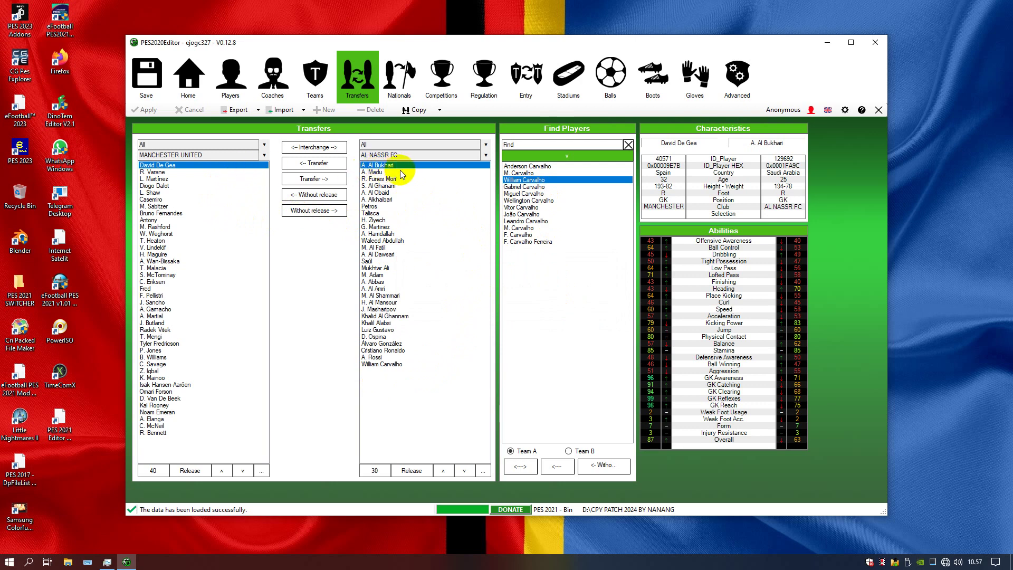
Load AL AHLI SAUDI as the second team and CHELSEA FC from ENGLAND_D1_LEAGUE as the first team
left_click(486, 155)
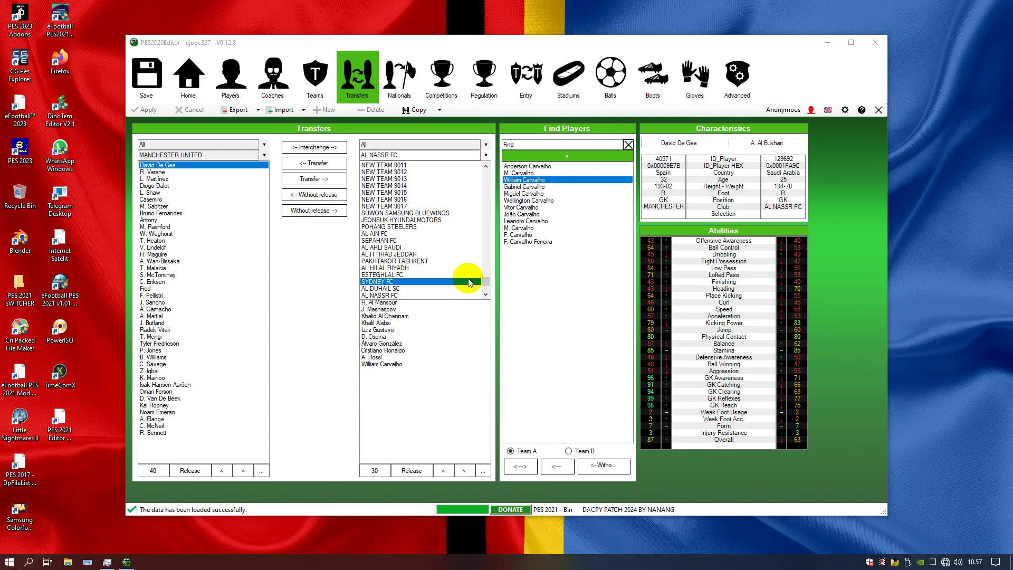
left_click(416, 247)
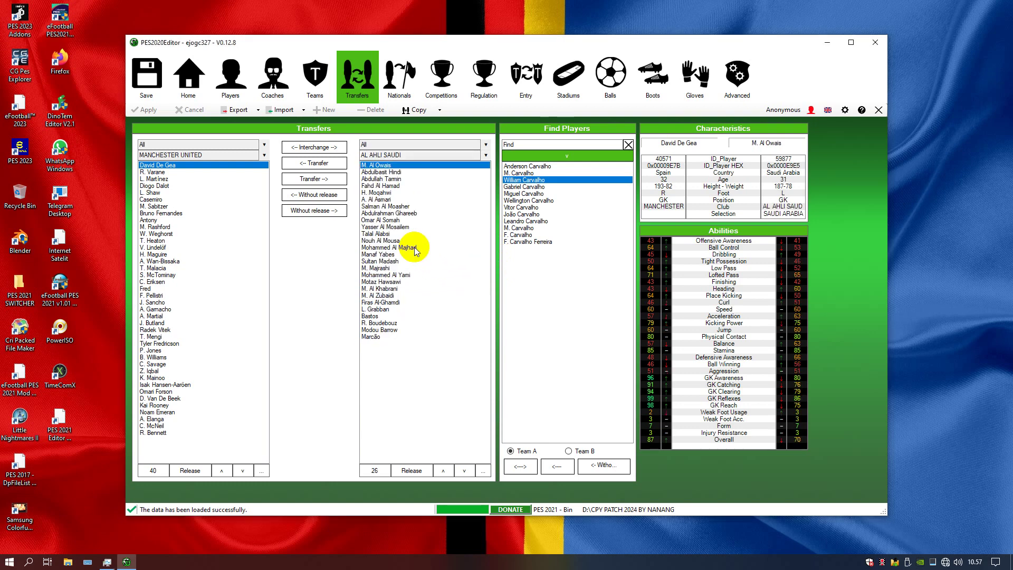
left_click(263, 150)
left_click(251, 161)
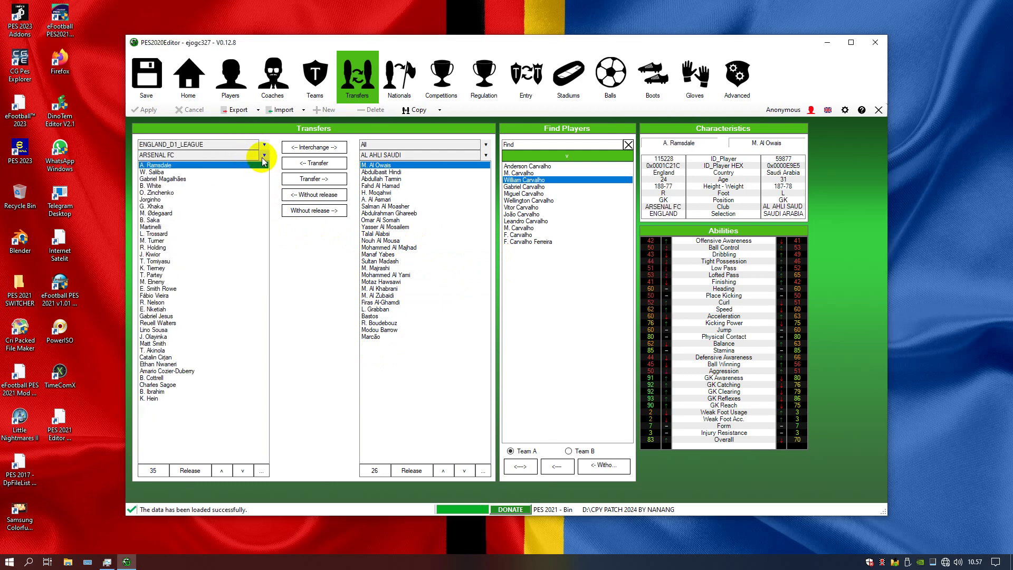
left_click(258, 155)
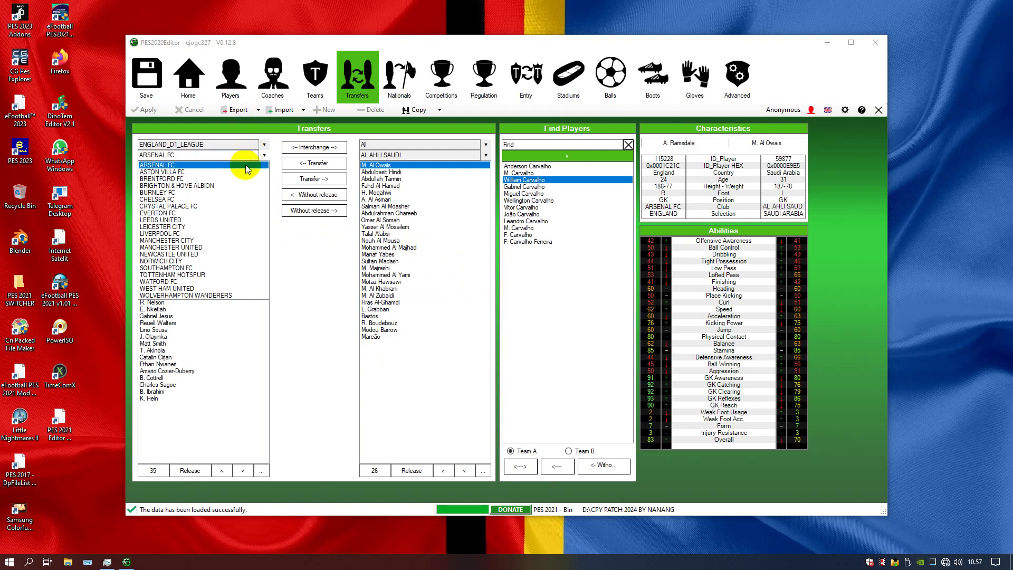
left_click(247, 199)
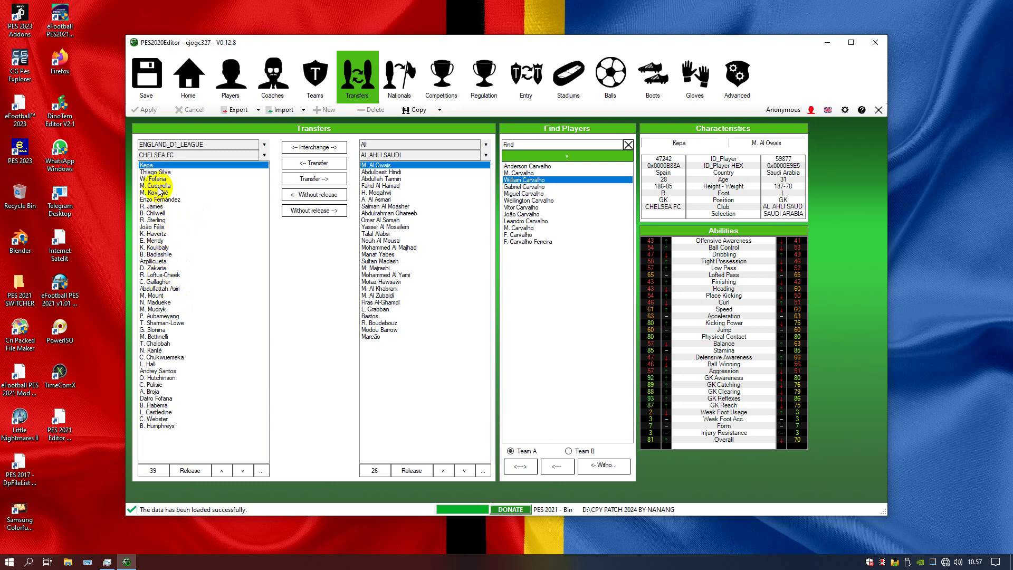
Swap E. Mendy of CHELSEA FC with M. Al Owais of AL AHLI SAUDI, and R. Mahrez of MANCHESTER CITY with Yasser Al Mosalem
left_click(156, 241)
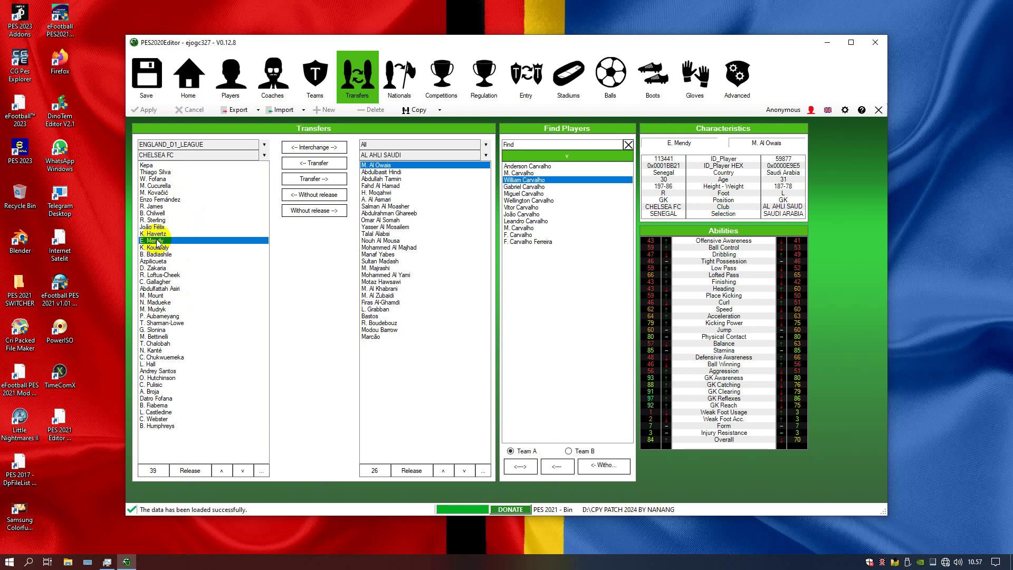
double_click(377, 166)
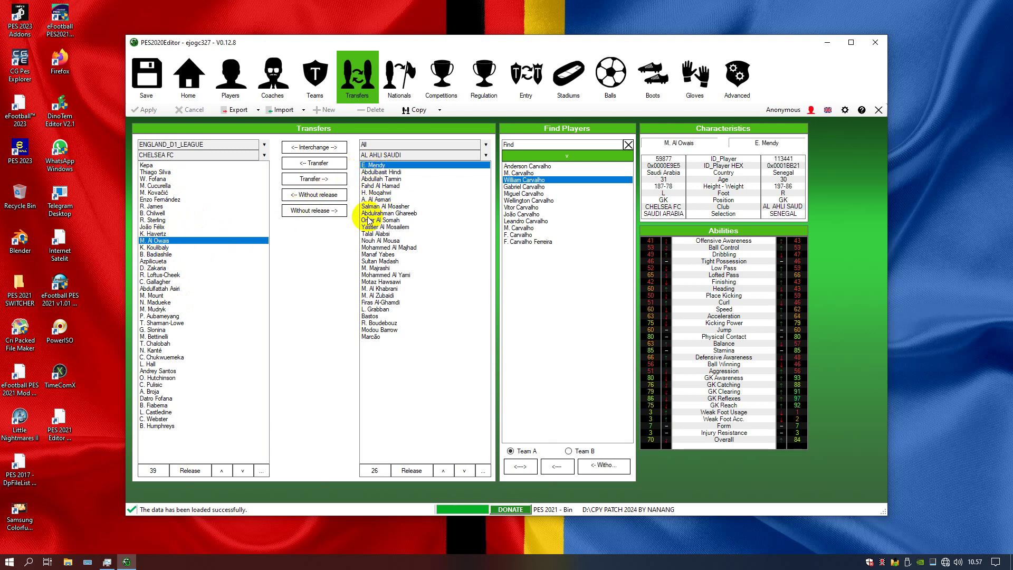
left_click(264, 156)
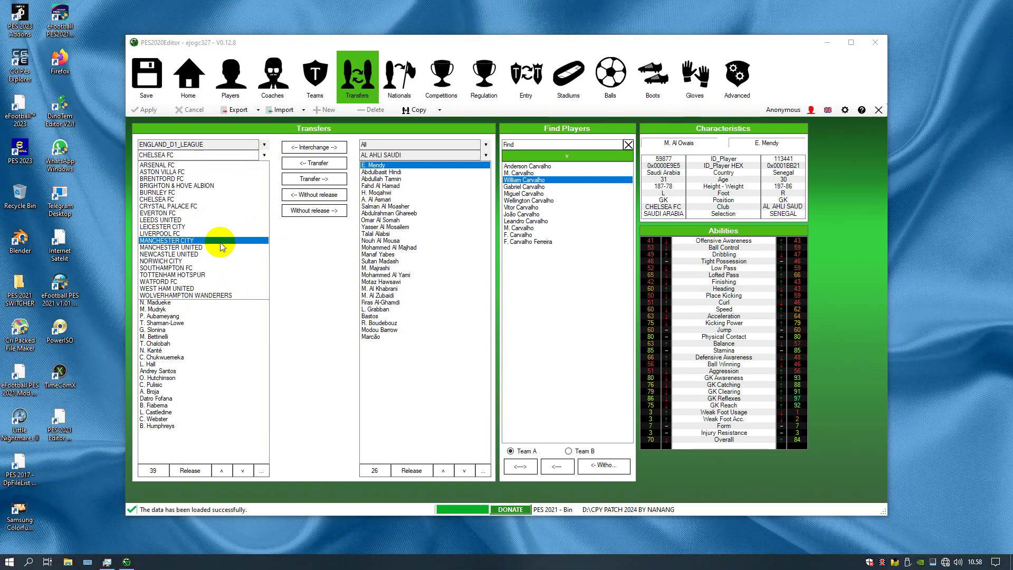
left_click(220, 242)
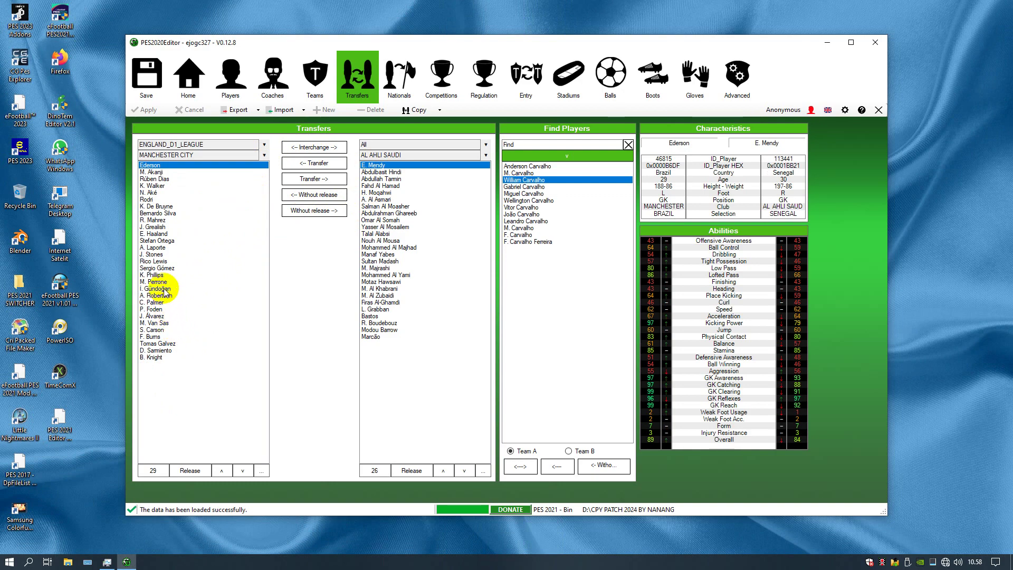
left_click(154, 221)
left_click_drag(154, 221, 370, 228)
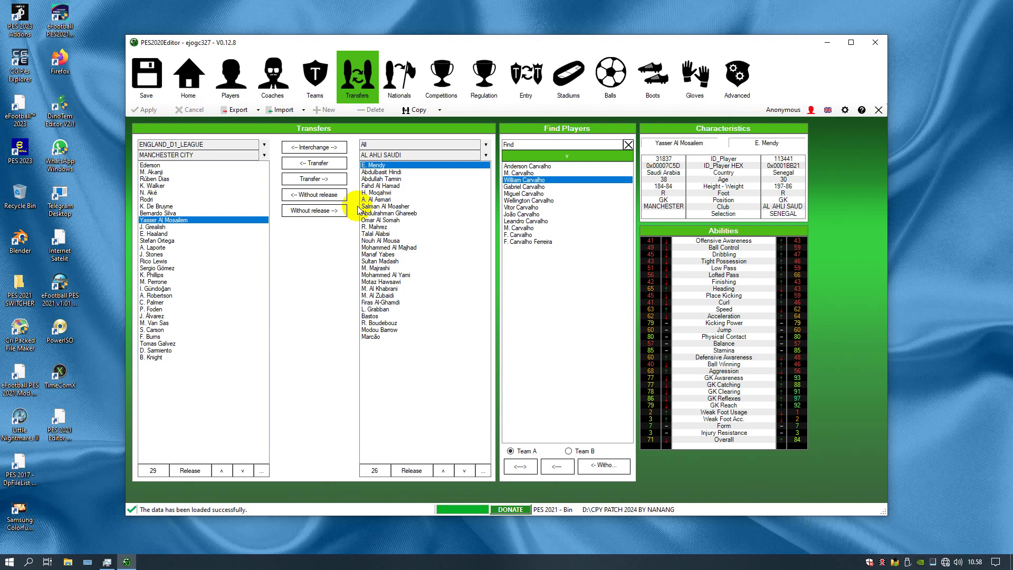
Load AL HILAL RIYADH as the second team in place of AL AHLI SAUDI
left_click(485, 155)
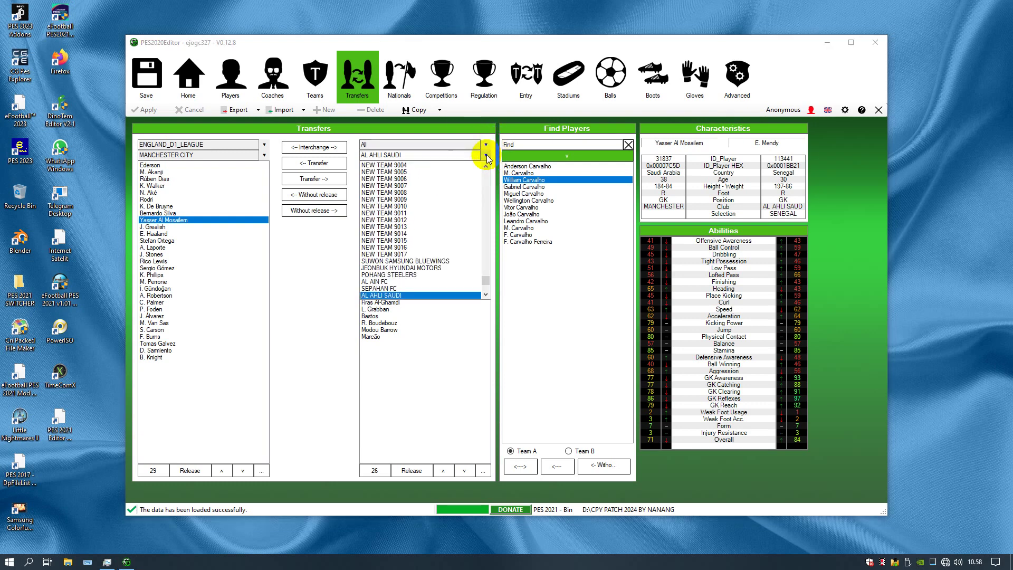
scroll(443, 256, "down", 2)
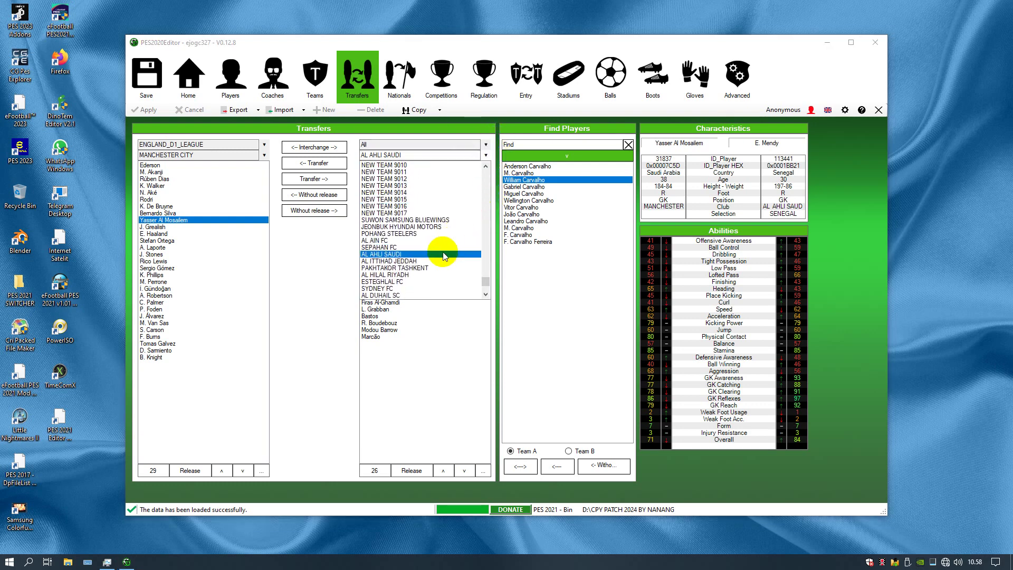
left_click(437, 275)
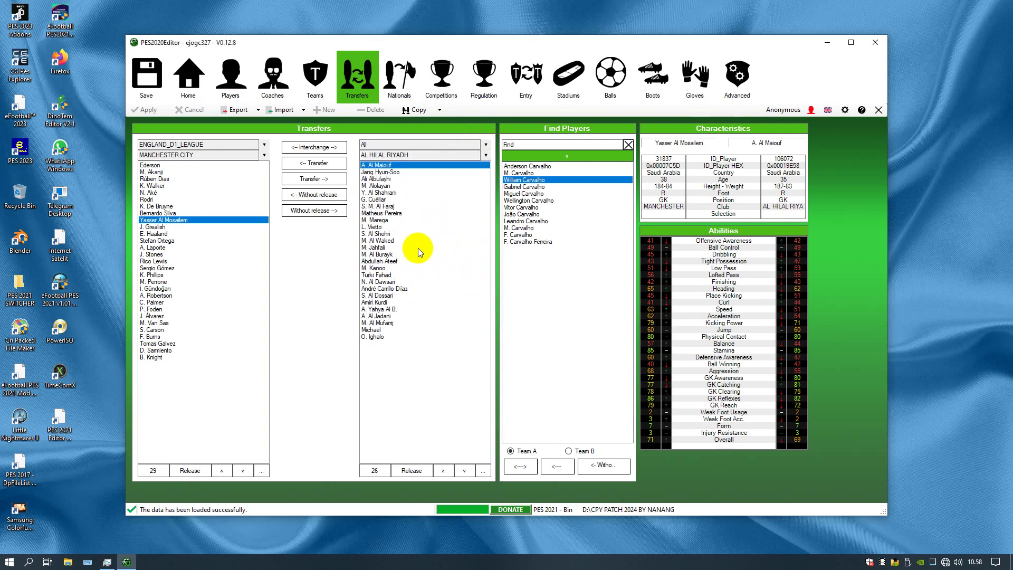
Load PARIS SAINT-GERMAIN from FRANCE_D1_LEAGUE as the first team and swap Neymar with M. Marega of AL HILAL RIYADH
left_click(267, 144)
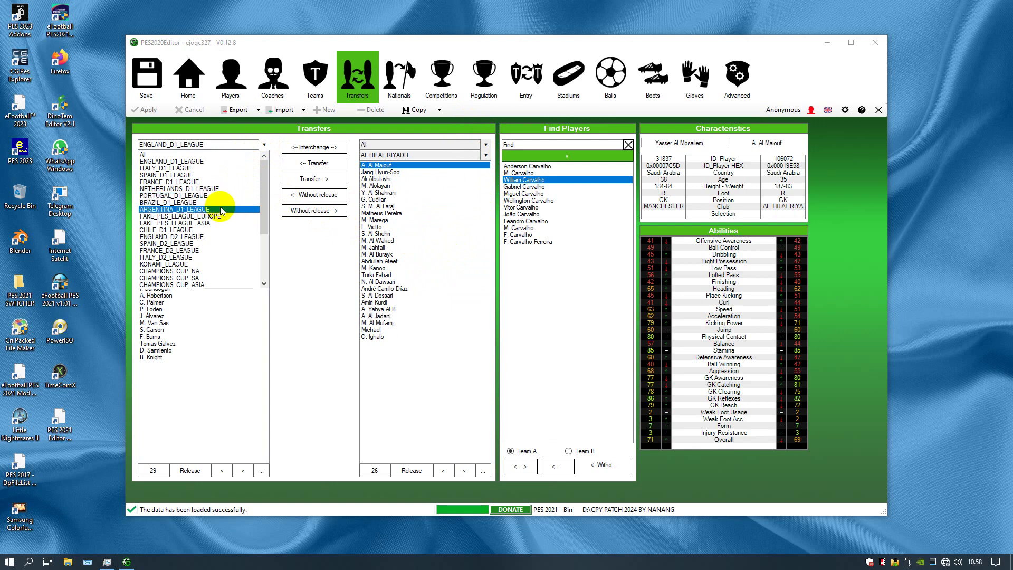
left_click(196, 181)
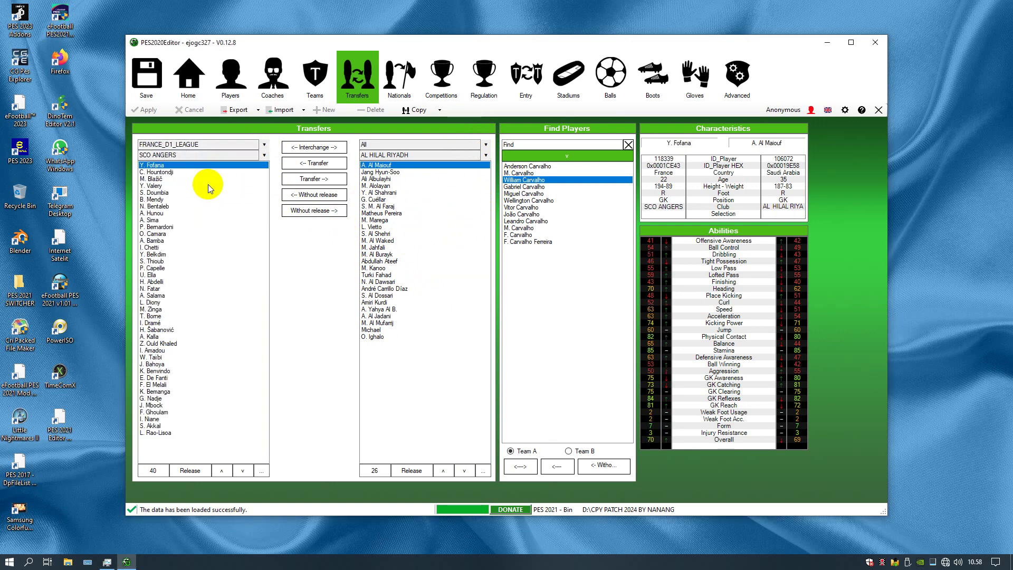
left_click(264, 155)
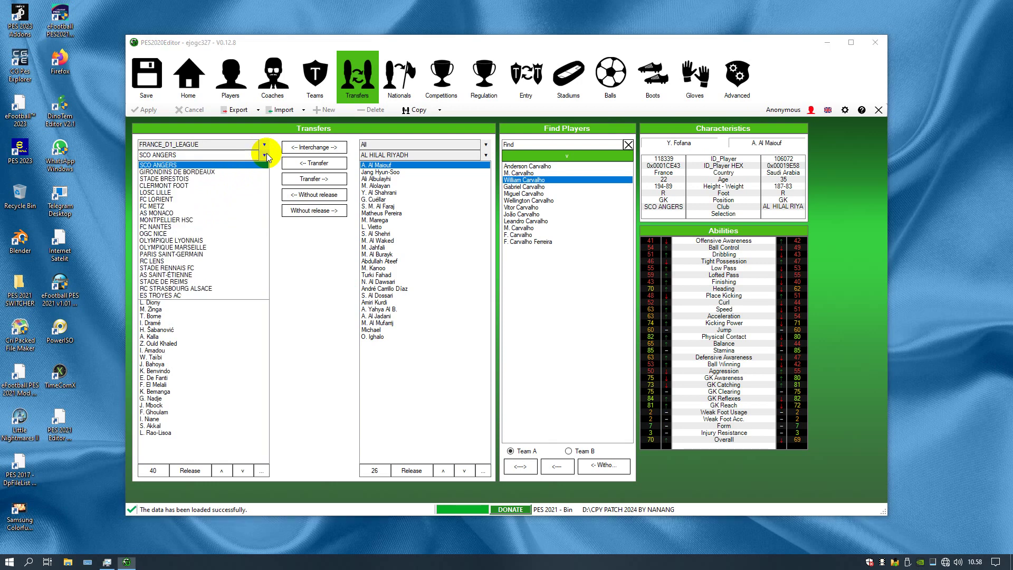
left_click(227, 254)
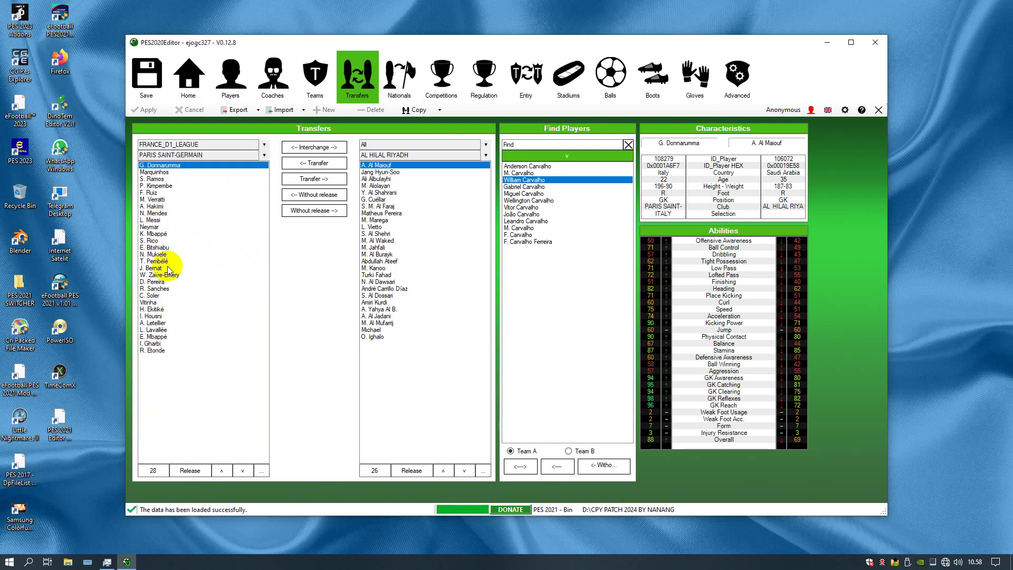
left_click(150, 227)
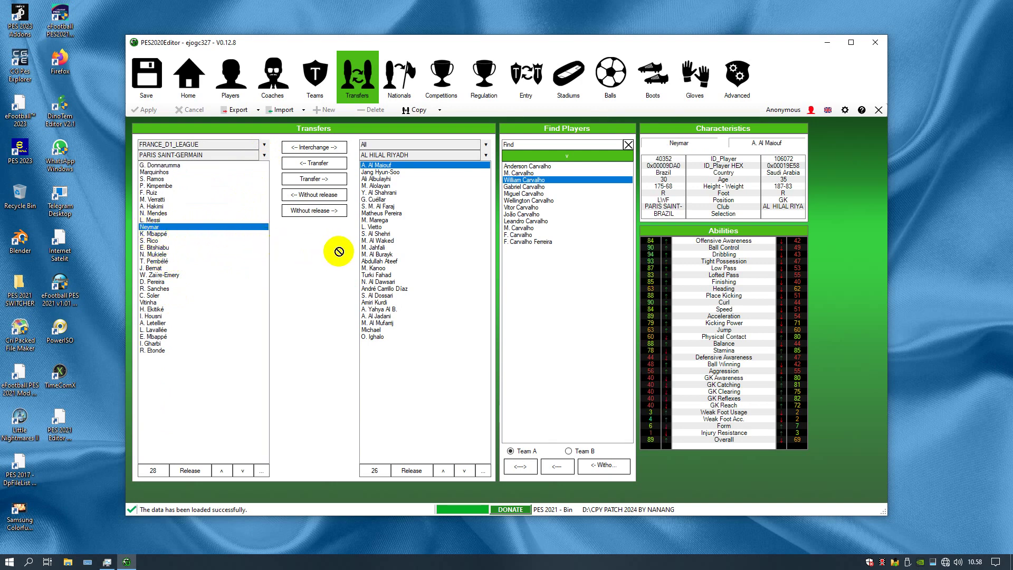
double_click(372, 220)
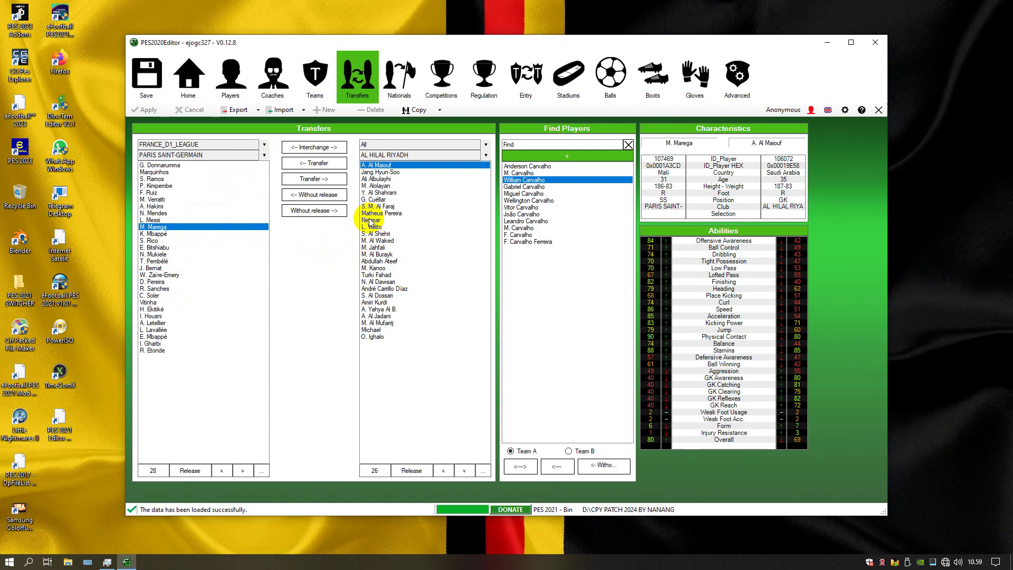
Load CHELSEA FC from ENGLAND_D1_LEAGUE as the first team and swap K. Koulibaly with S. Al Shehri of AL HILAL RIYADH
left_click(263, 145)
left_click(256, 161)
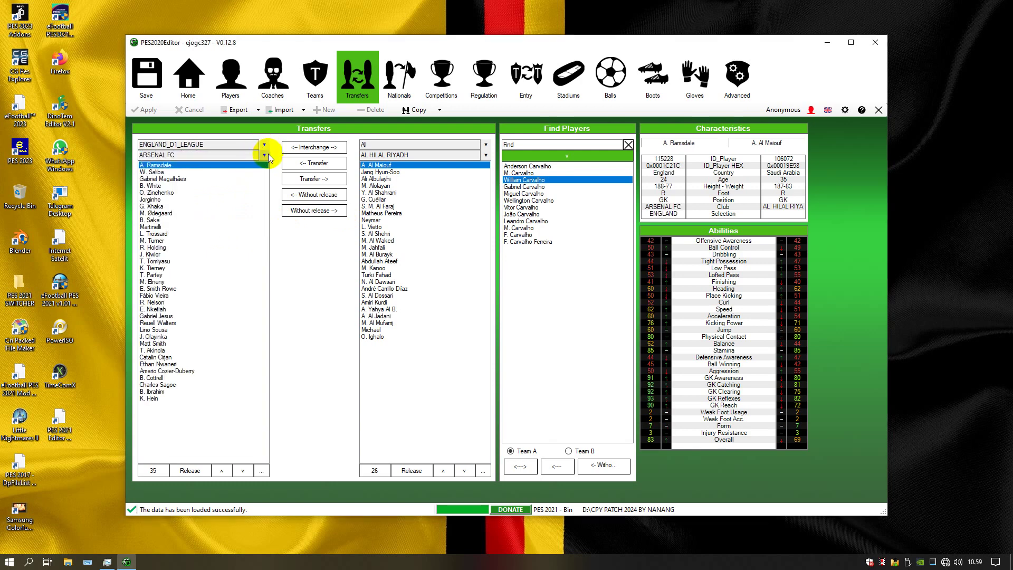
left_click(263, 155)
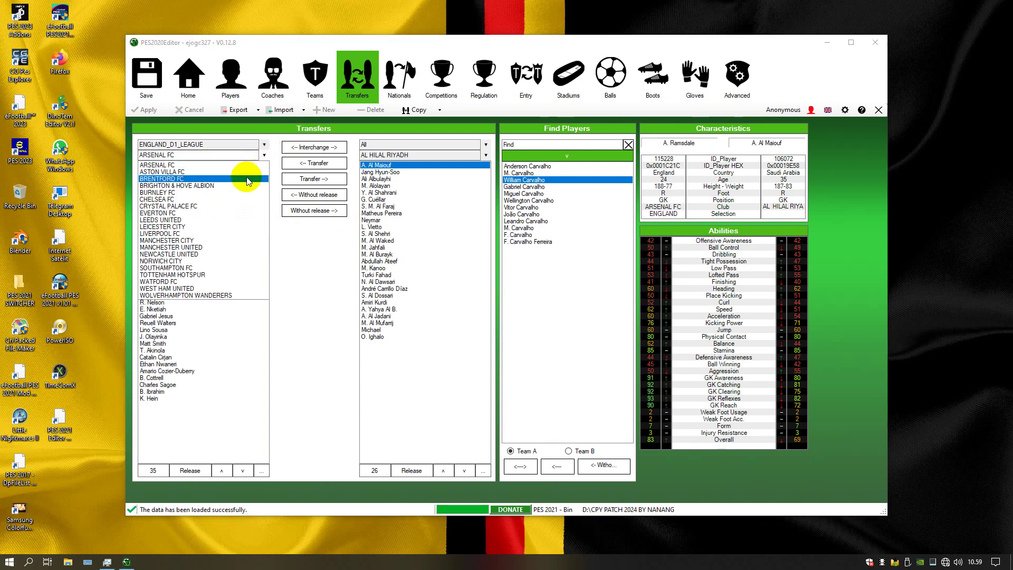
left_click(230, 202)
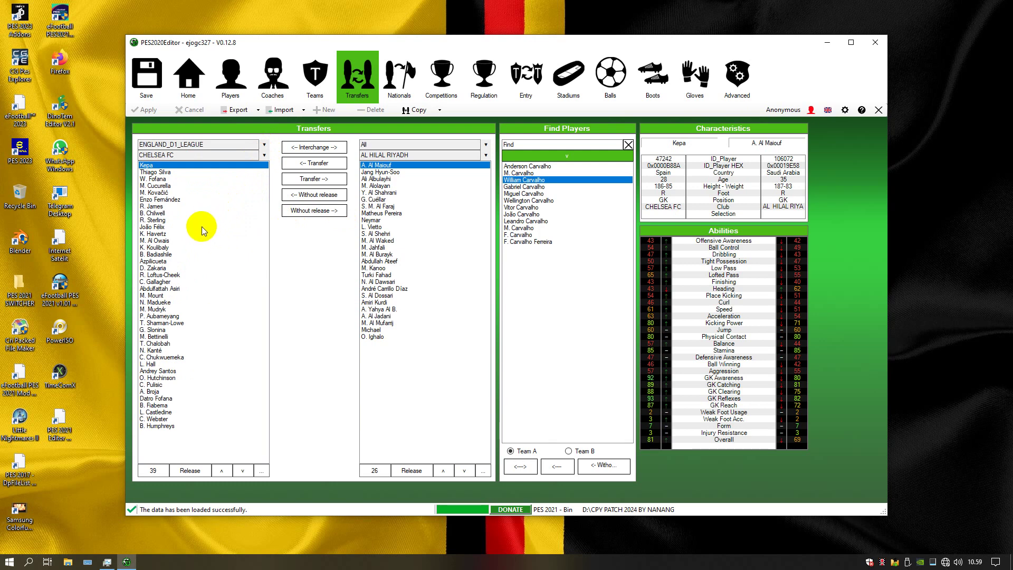
left_click(160, 248)
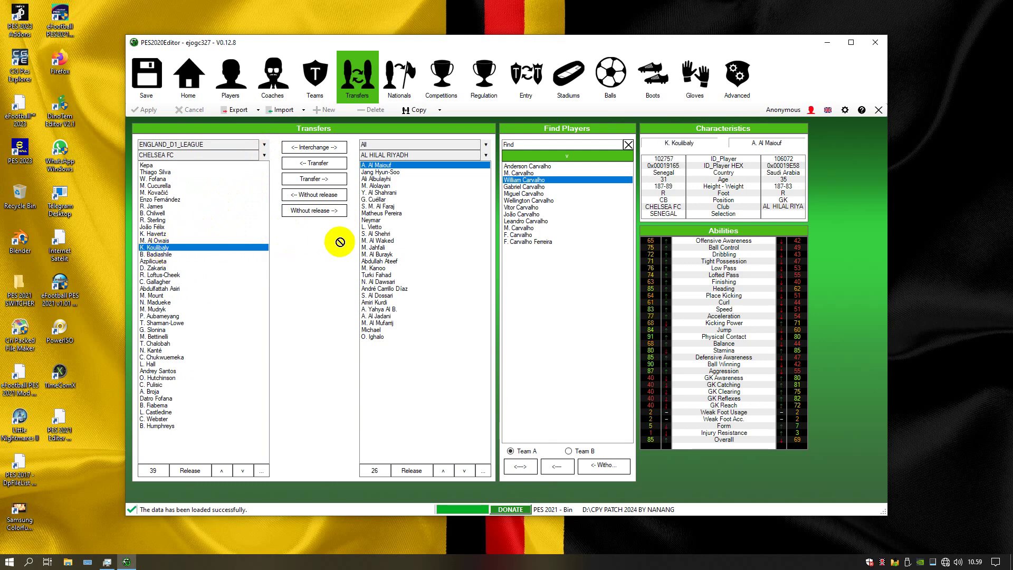
double_click(378, 234)
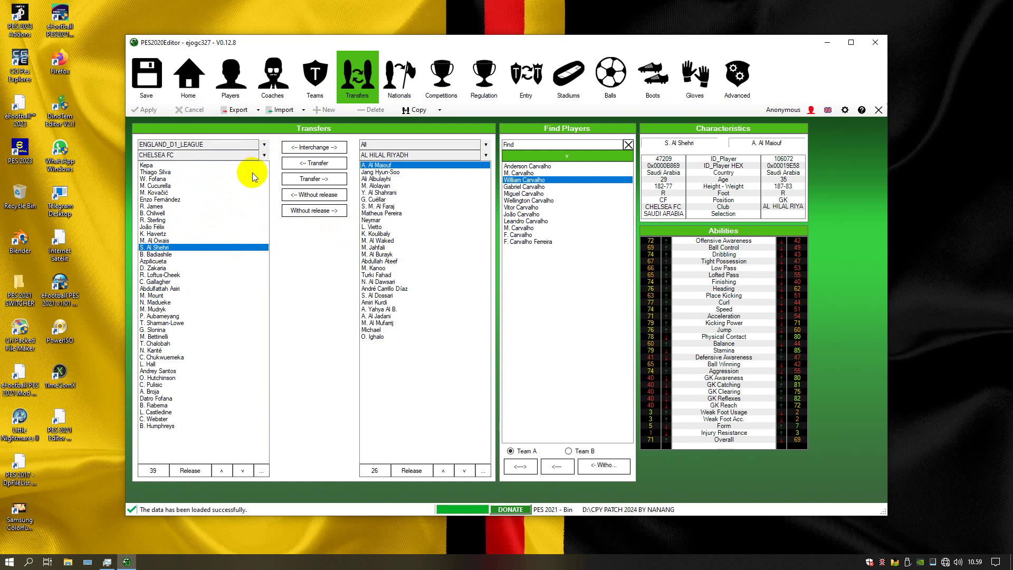
Load WOLVERHAMPTON WANDERERS as the first team and swap Rúben Neves with A. Al Maiouf of AL HILAL RIYADH
left_click(264, 155)
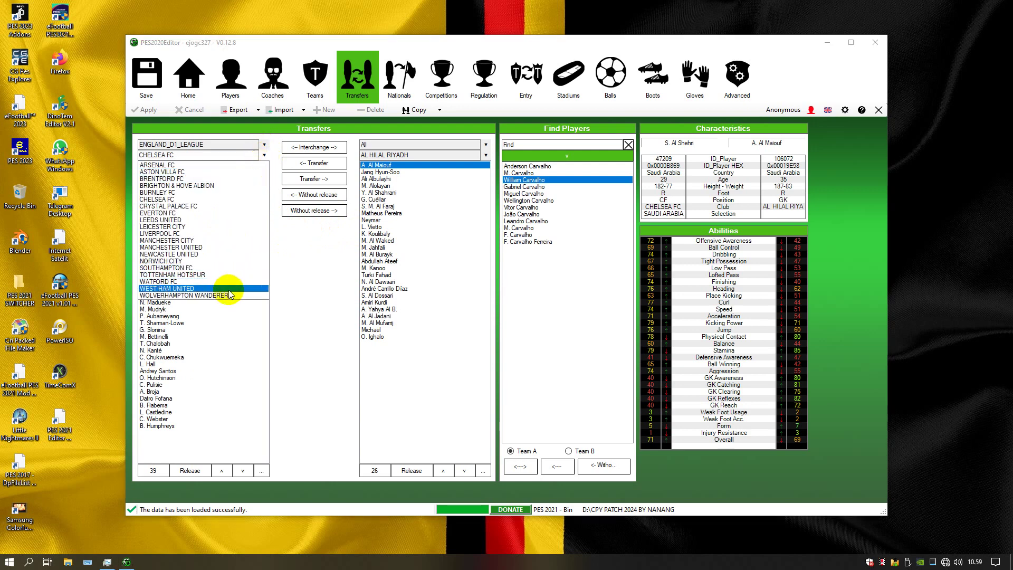
left_click(229, 292)
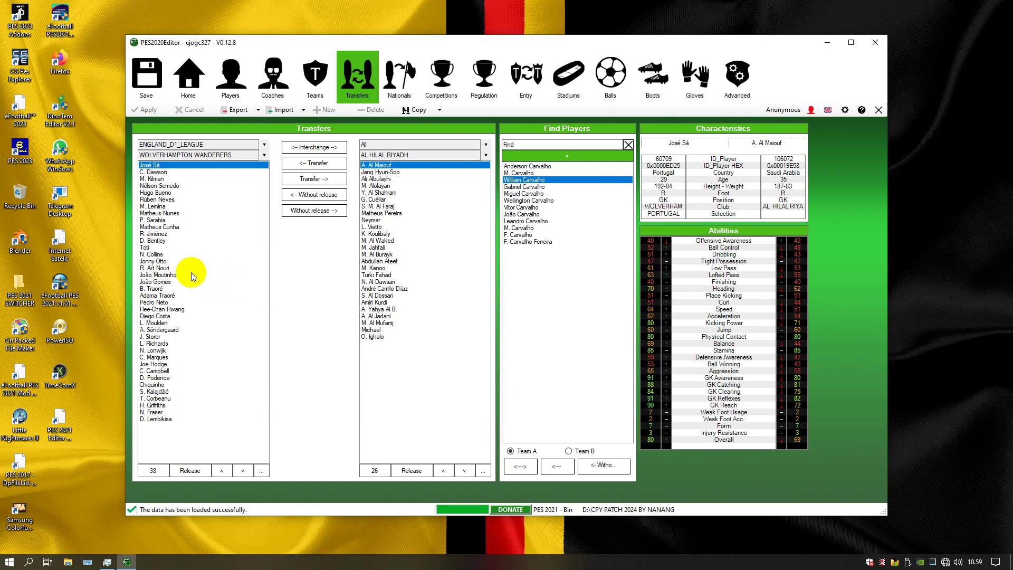
left_click(162, 199)
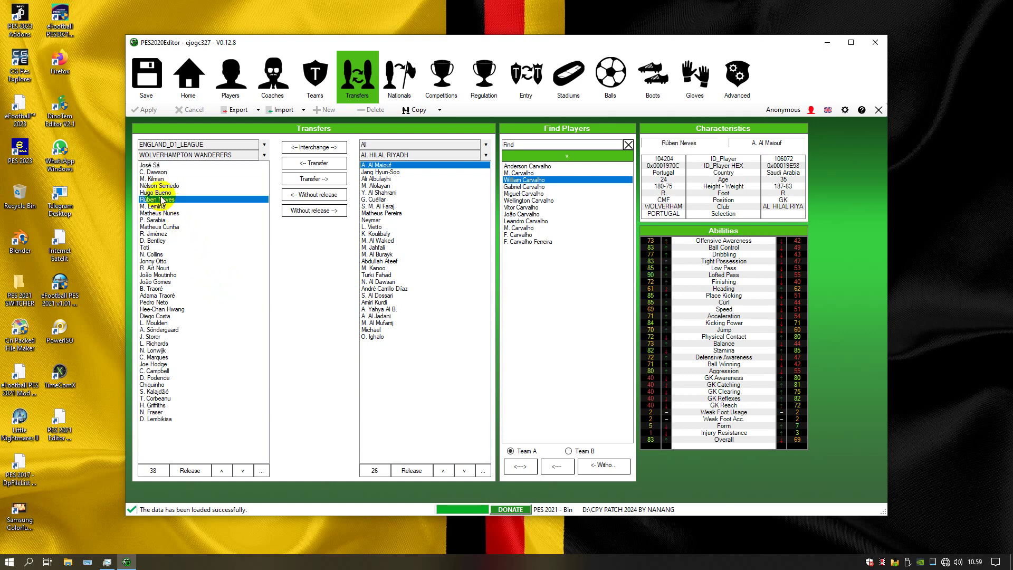
double_click(374, 167)
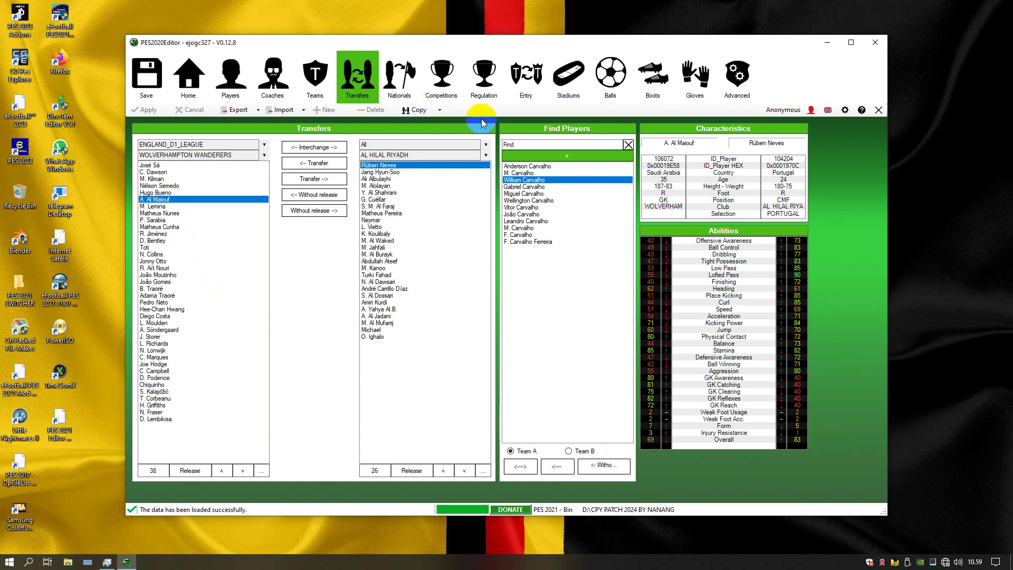
Load AL ITTIHAD JEDDAH as the second team and swap its player Romarinho with N. Kanté of CHELSEA FC
left_click(477, 154)
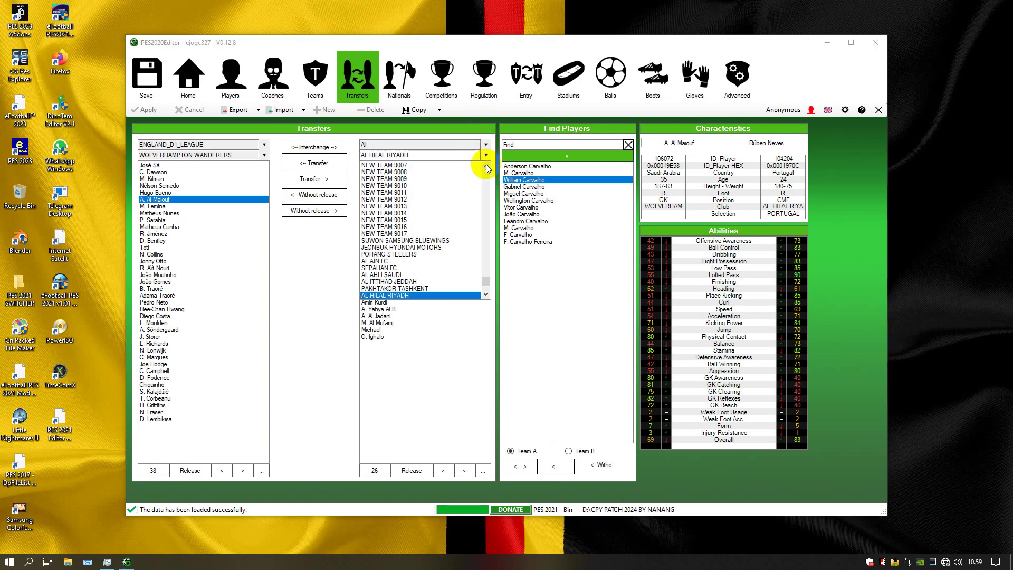
left_click(441, 282)
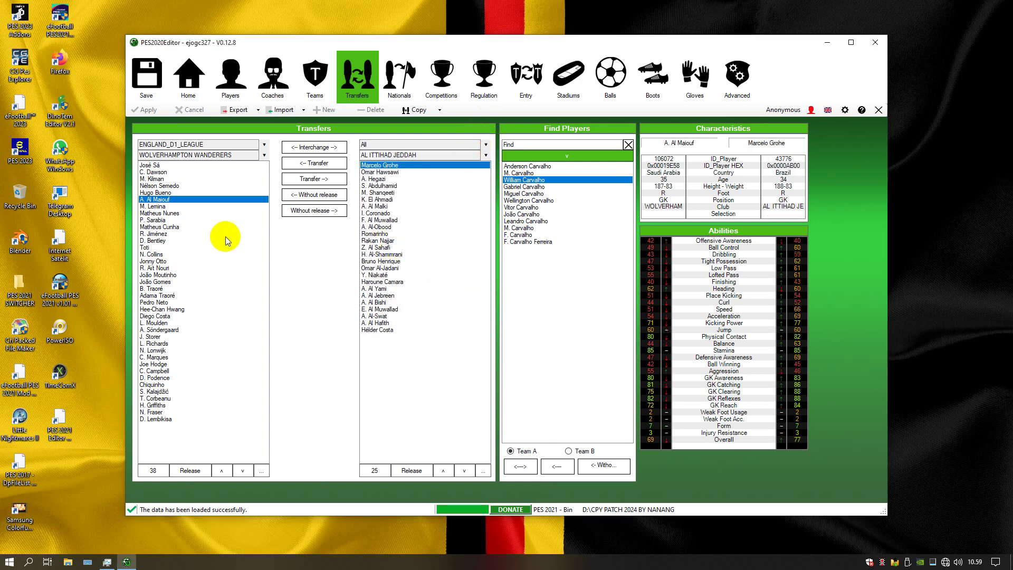
left_click(256, 154)
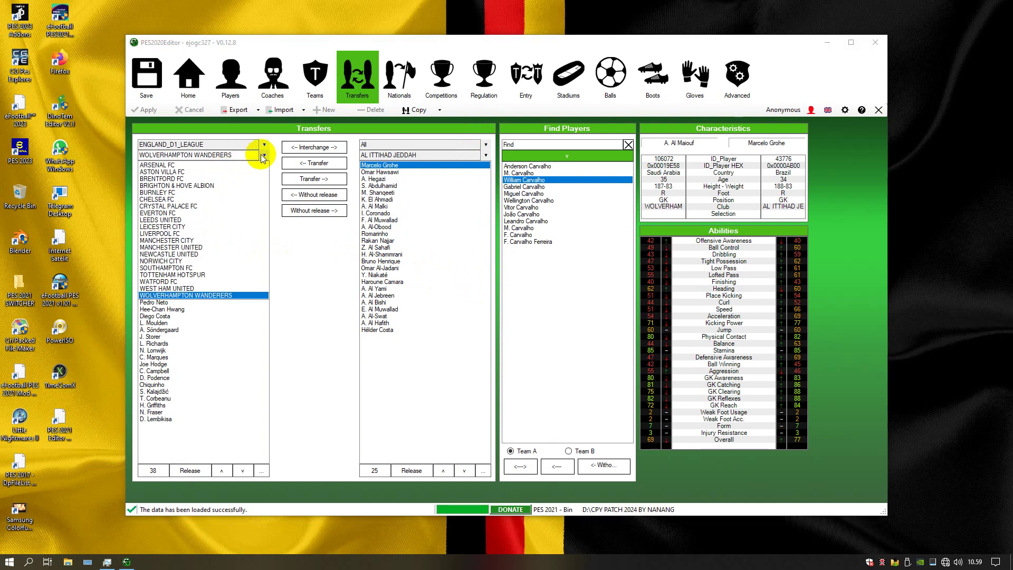
left_click(233, 199)
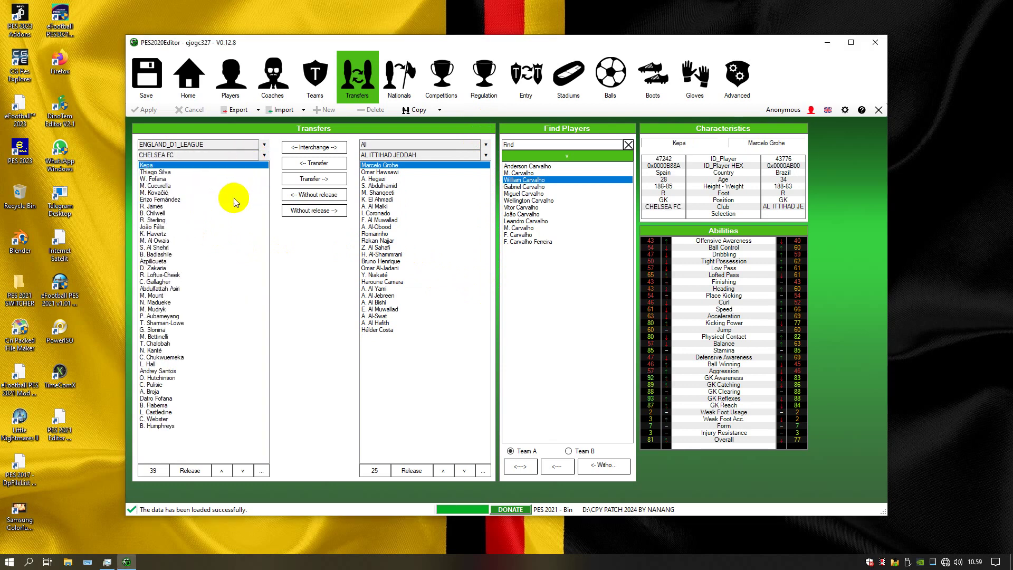
left_click(154, 351)
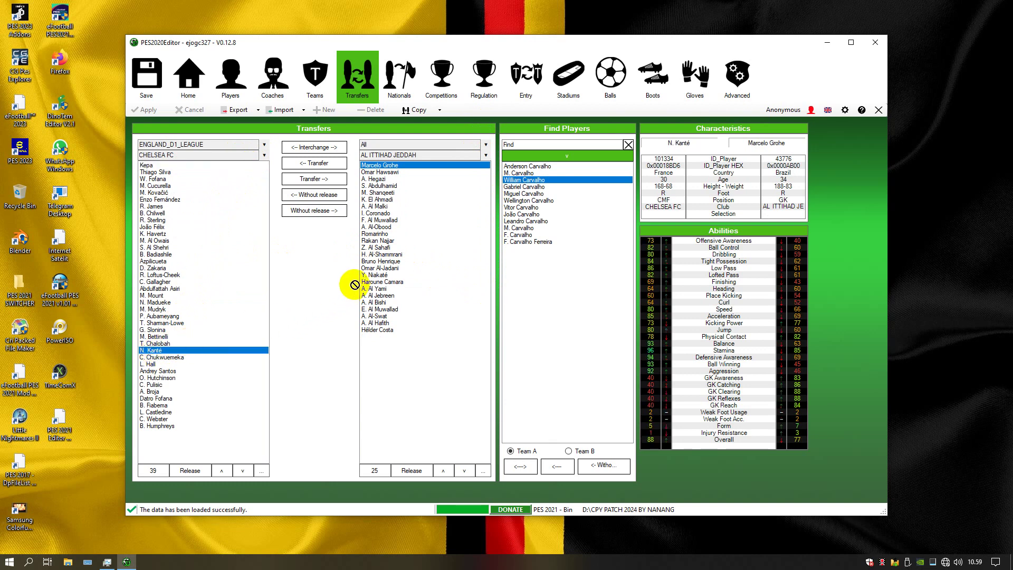
double_click(375, 233)
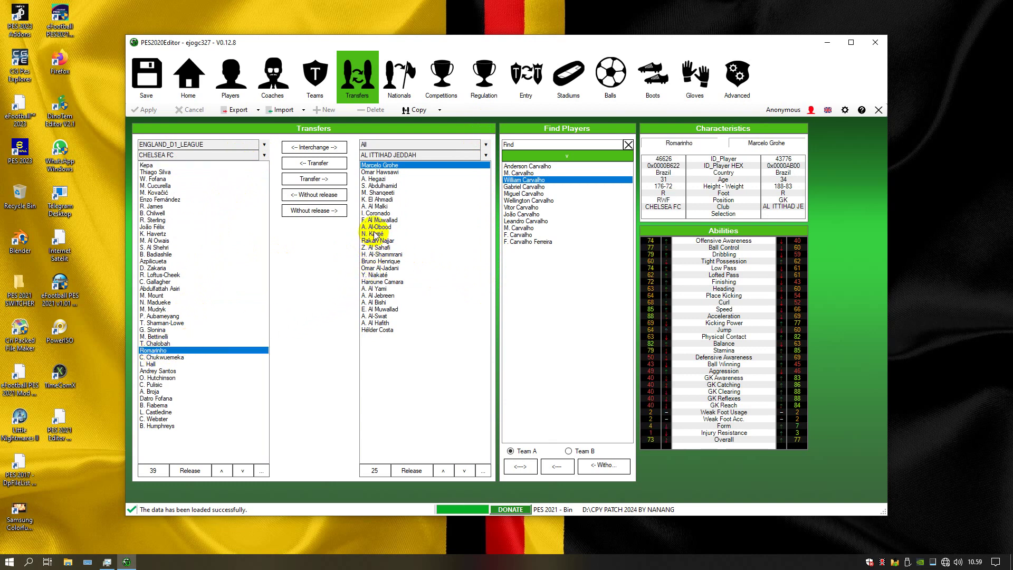
Load REAL MADRID CF from SPAIN_D1_LEAGUE as the first team and swap K. Benzema with A. Al-Obood of AL ITTIHAD JEDDAH
left_click(261, 146)
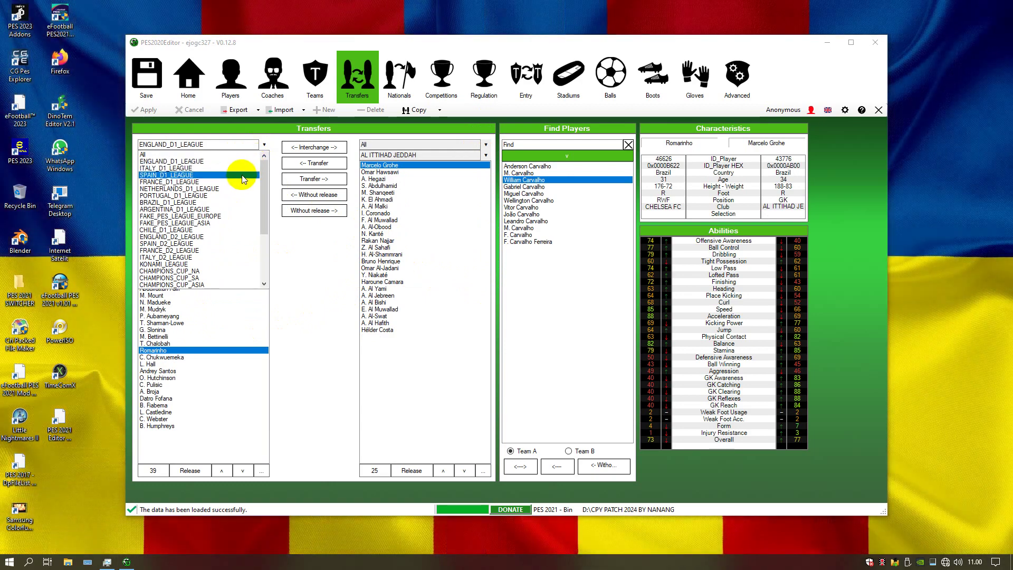
left_click(242, 176)
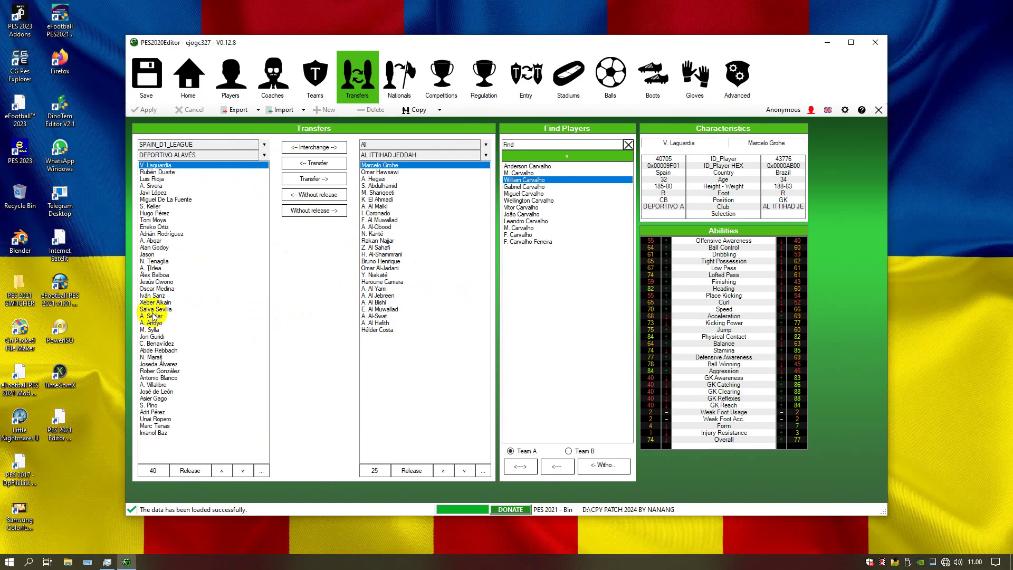
left_click(259, 154)
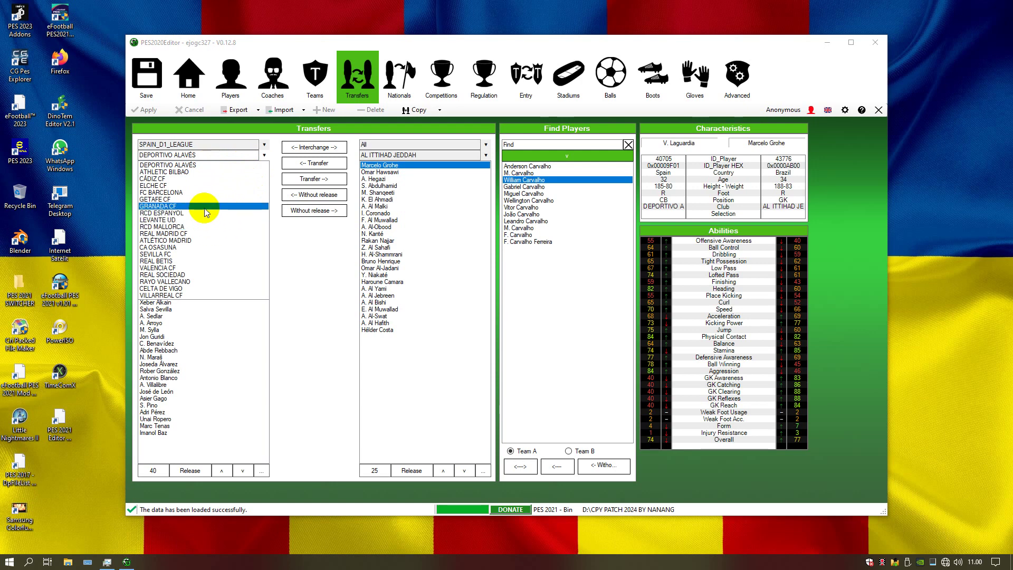
left_click(207, 233)
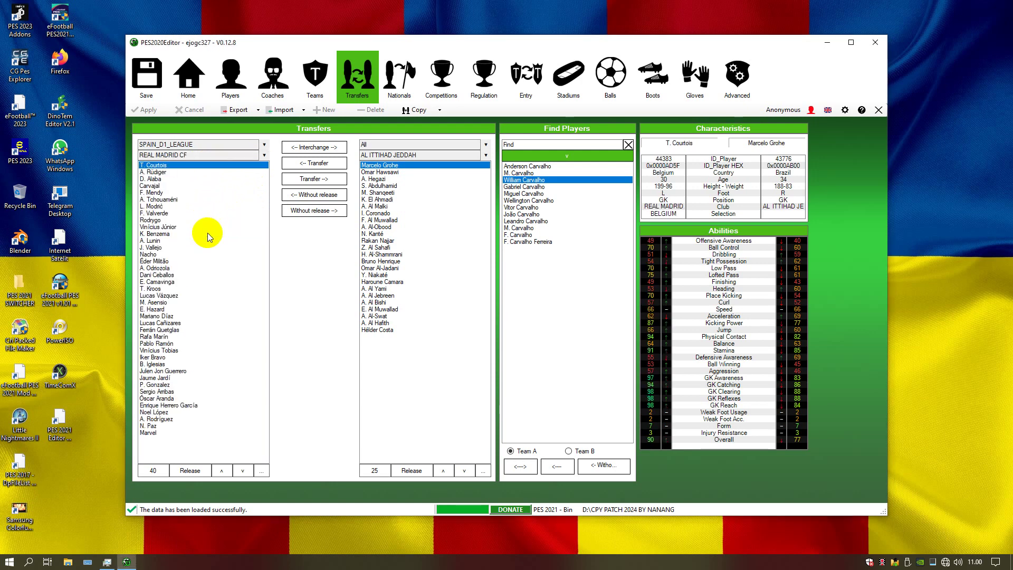
left_click(157, 234)
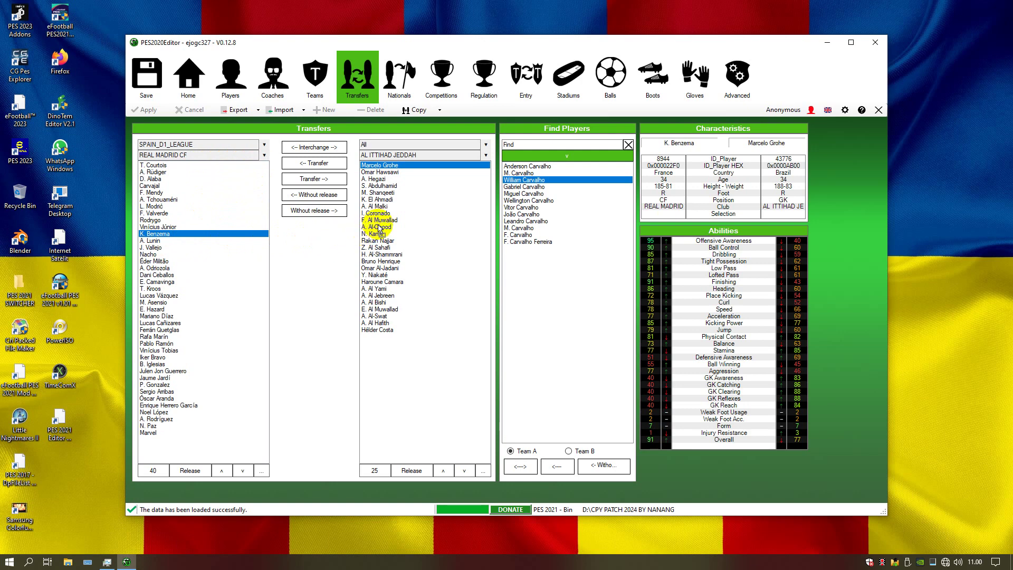
double_click(379, 227)
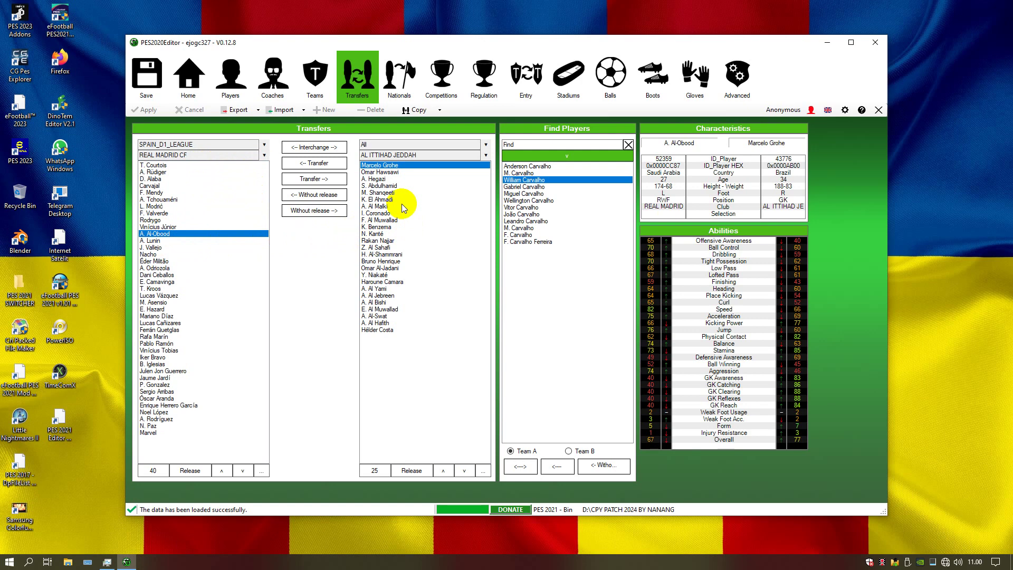
Search the full player list for "benzema" and check the club assigned to K. Benzema
left_click(314, 96)
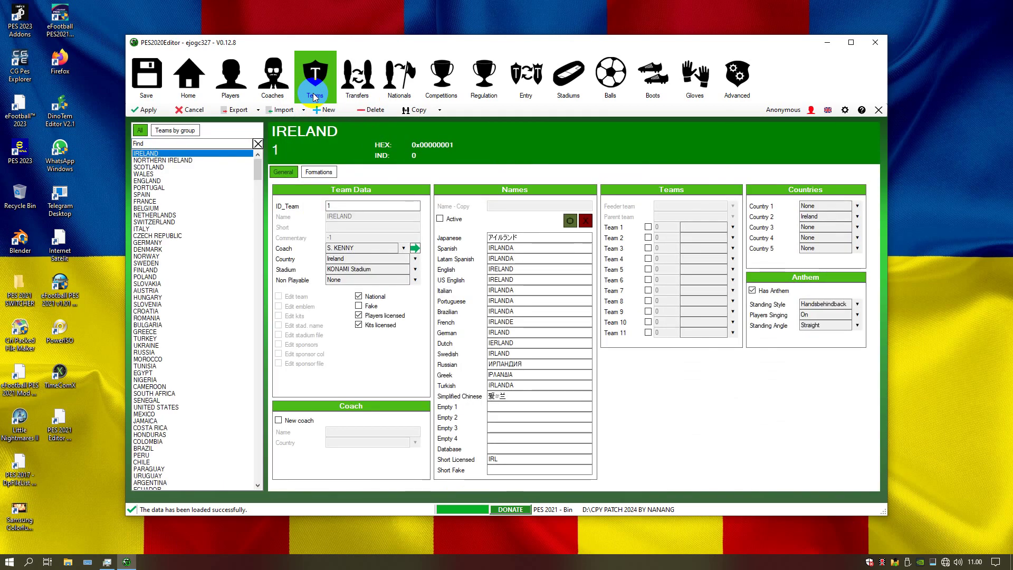
left_click(222, 89)
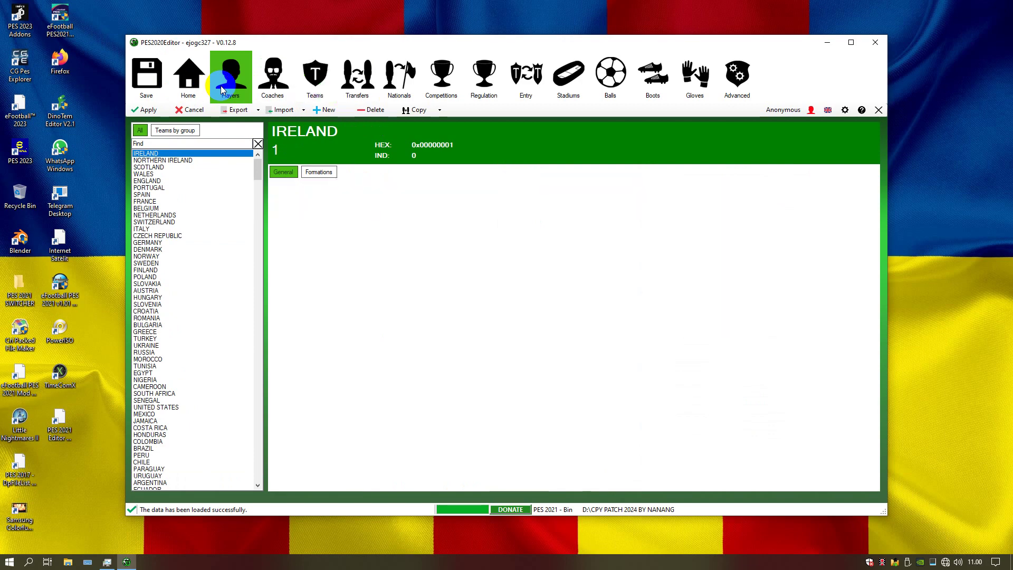
left_click(199, 143)
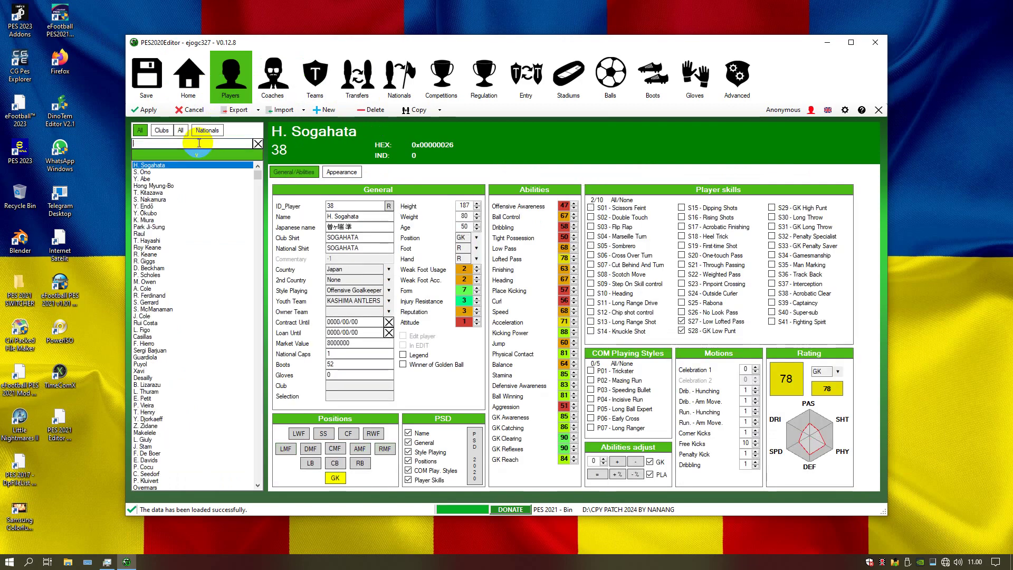
type("be")
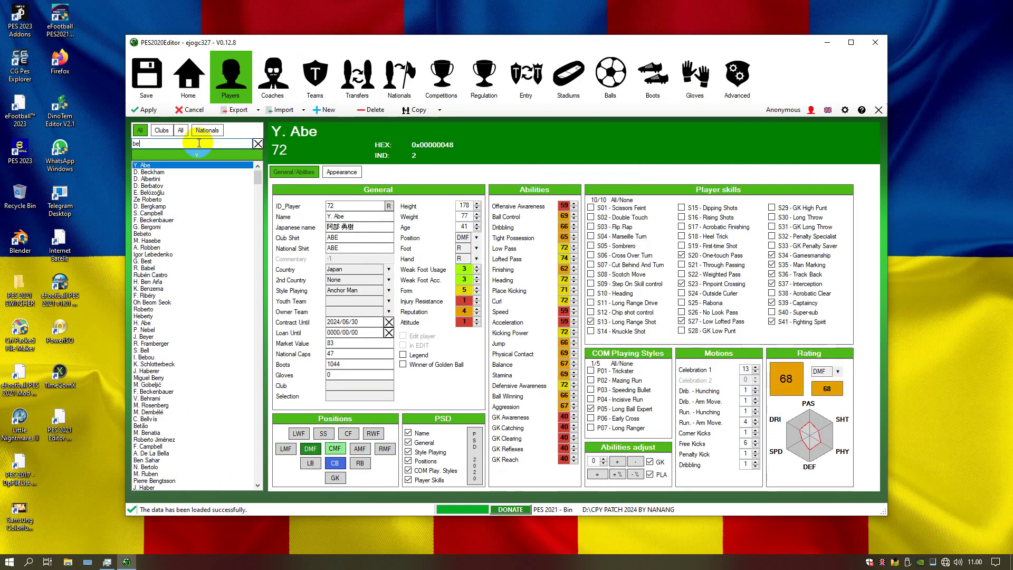
type("nzema")
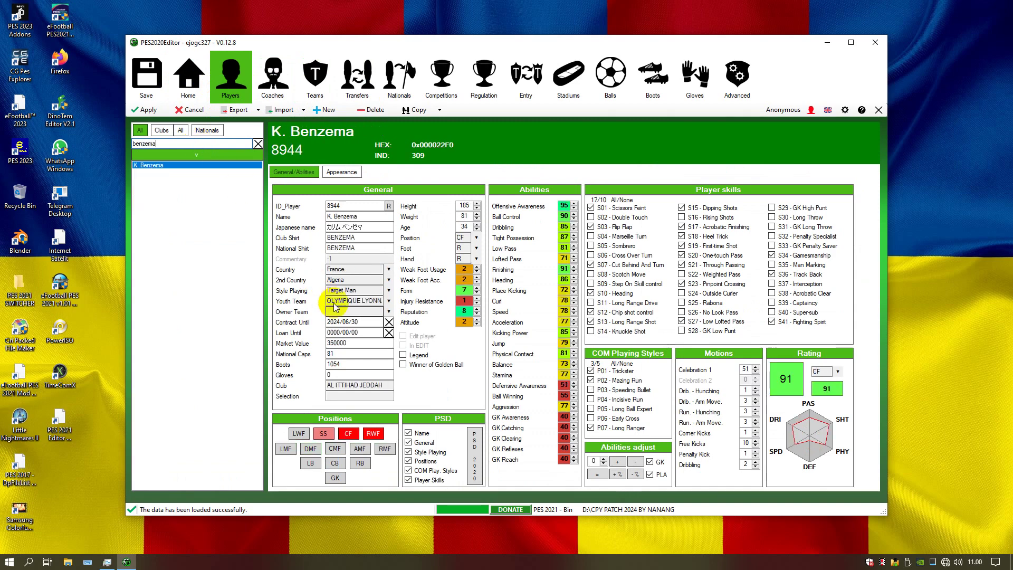
Replace the player search with "neymar" and check which club Neymar is registered to
double_click(170, 144)
key("BackSpace")
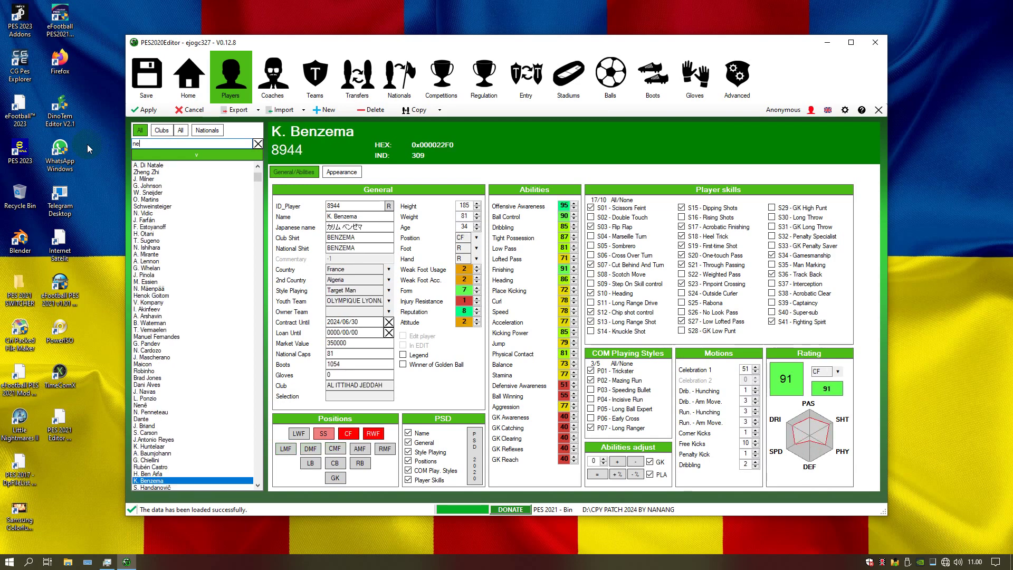
type("neymar")
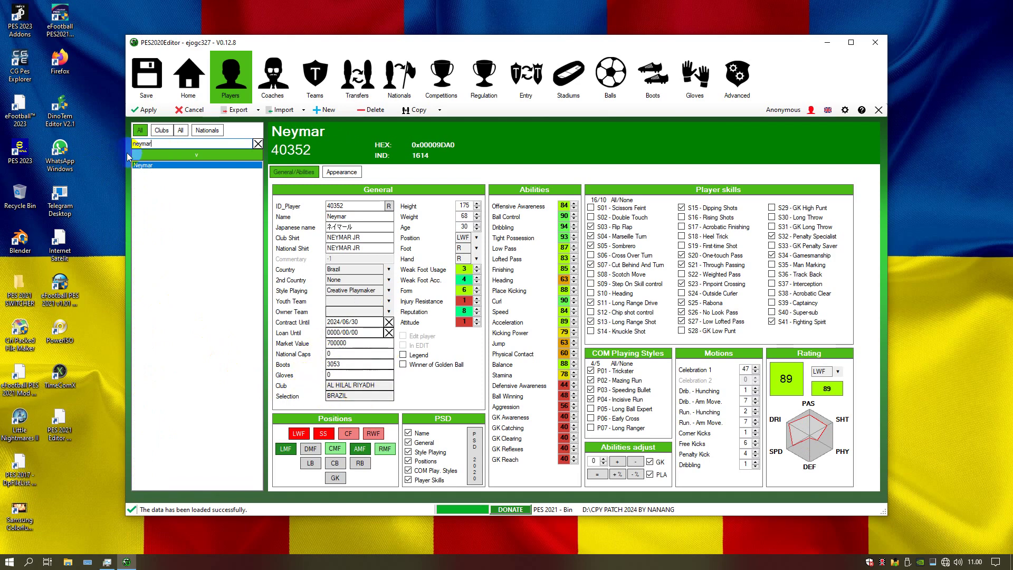
Search the players for "ziye" and check the club field of H. Ziyech
double_click(143, 144)
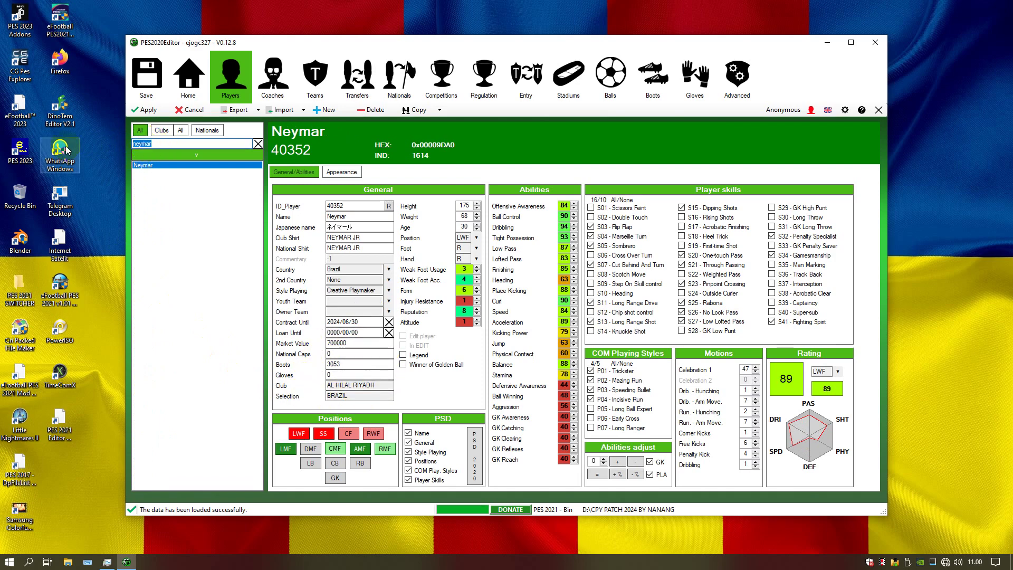
type("ziye")
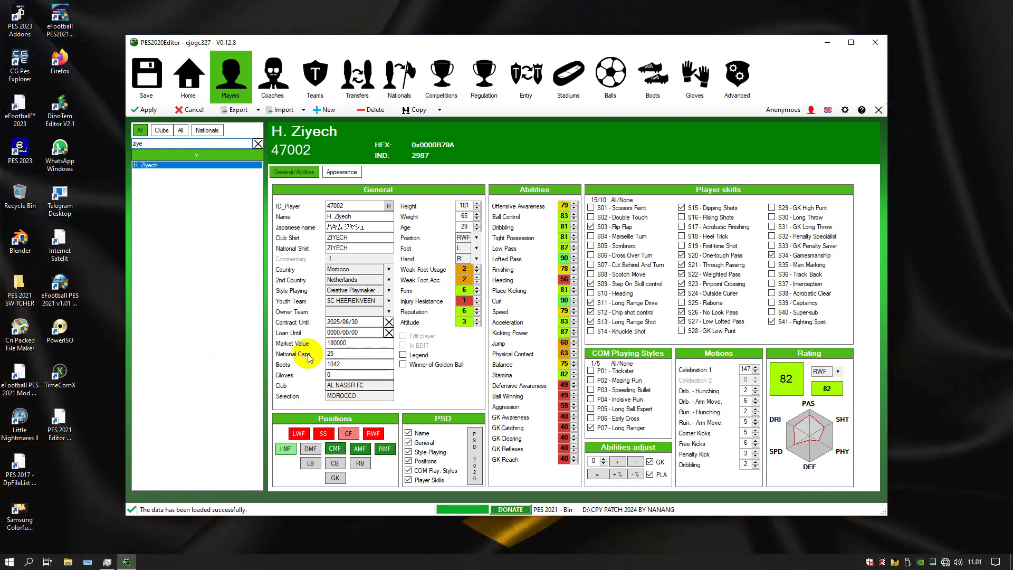
left_click(358, 385)
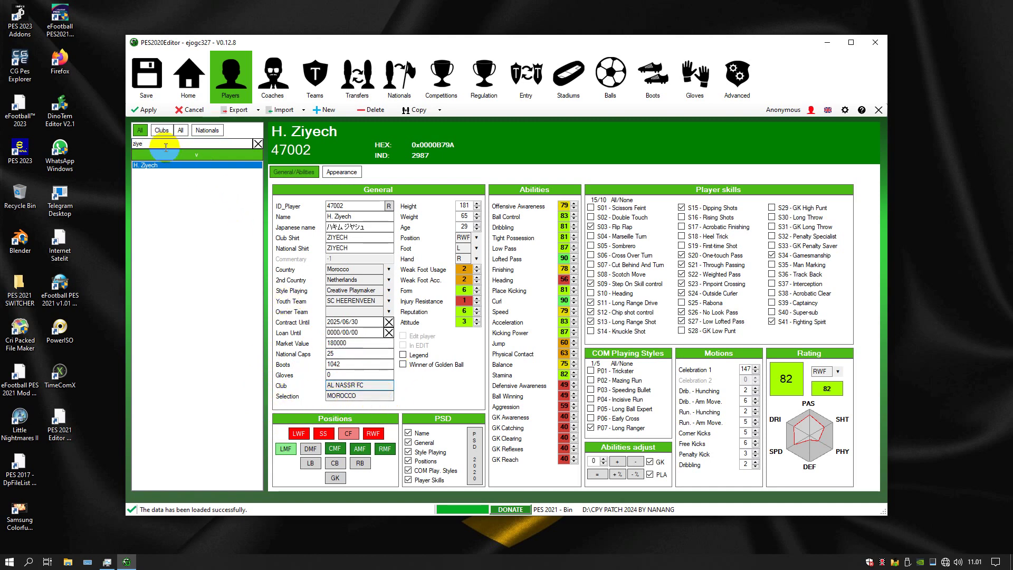
Search the players for "mahrez" and check R. Mahrez's assigned club
double_click(131, 143)
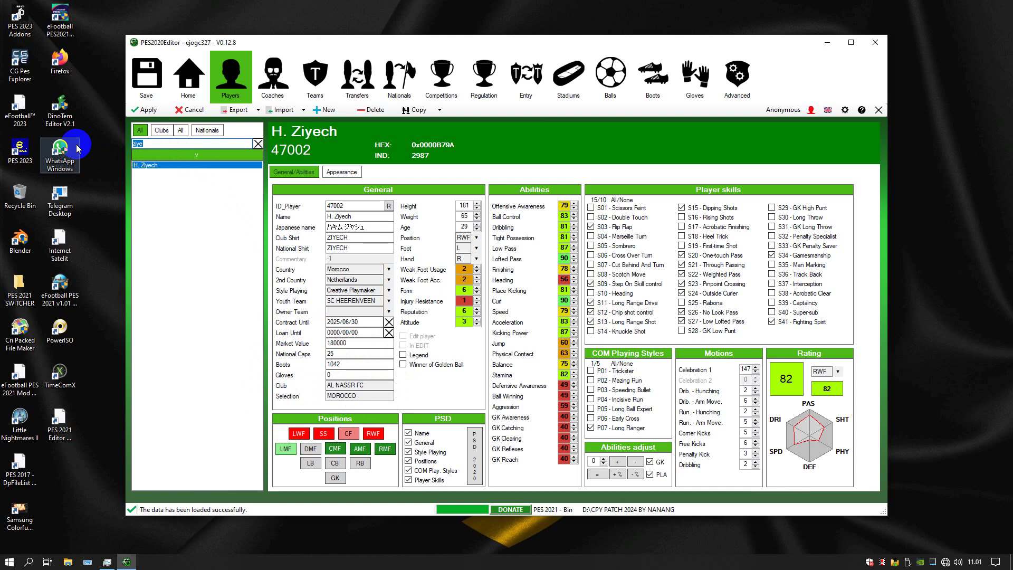
key("BackSpace")
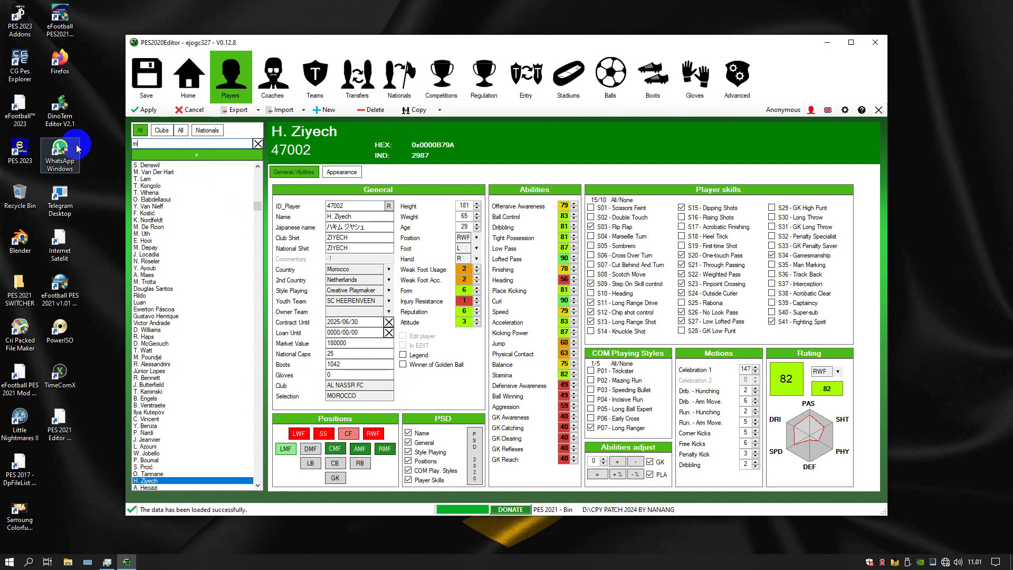
type("mahrez")
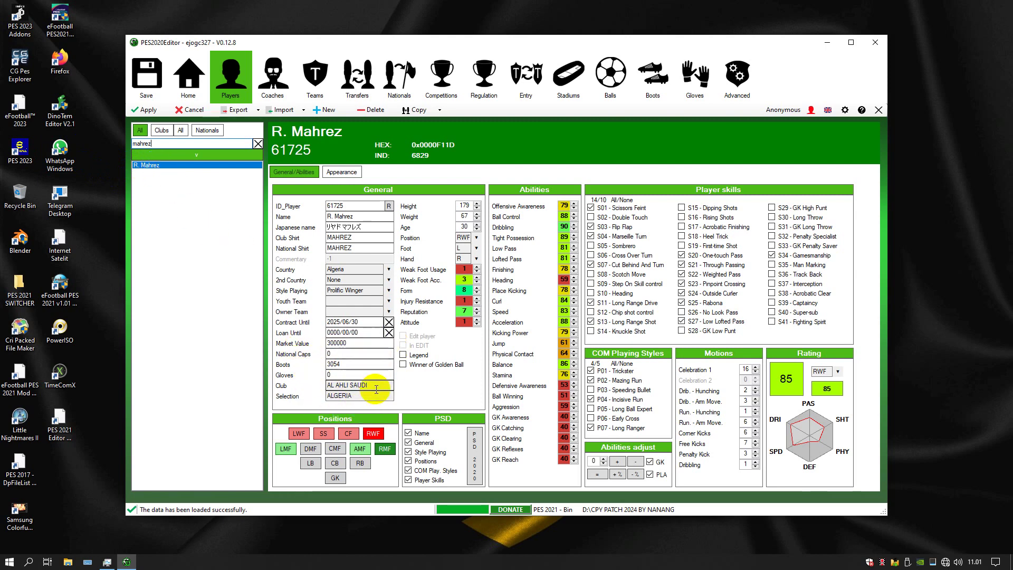
left_click(268, 97)
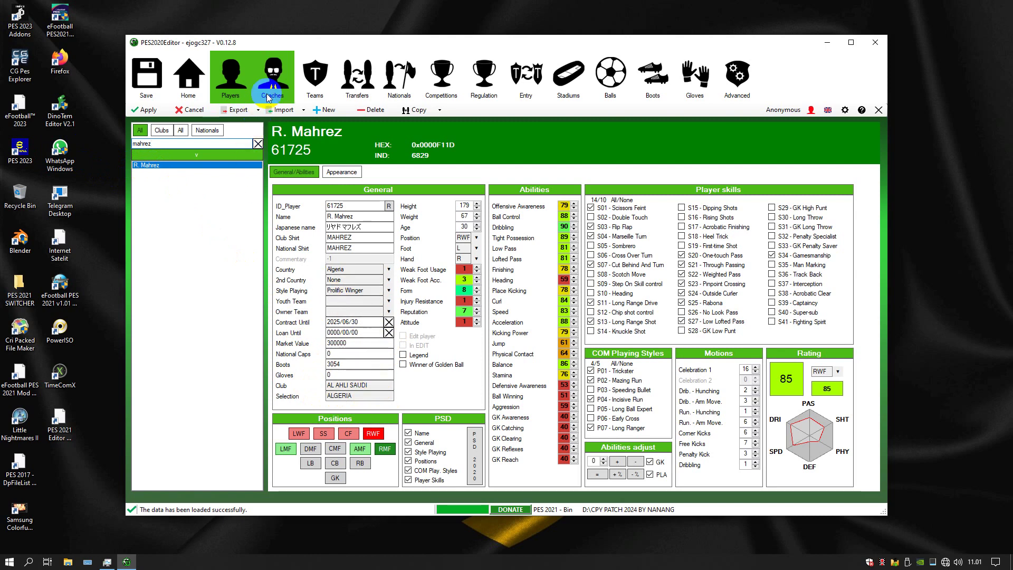
left_click(323, 89)
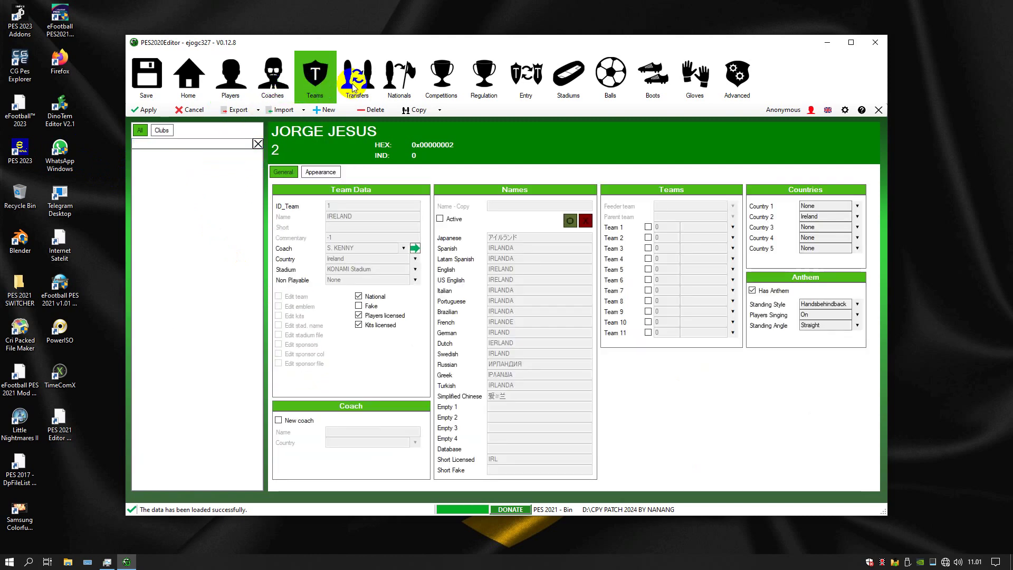
left_click(397, 84)
left_click(454, 88)
left_click(482, 85)
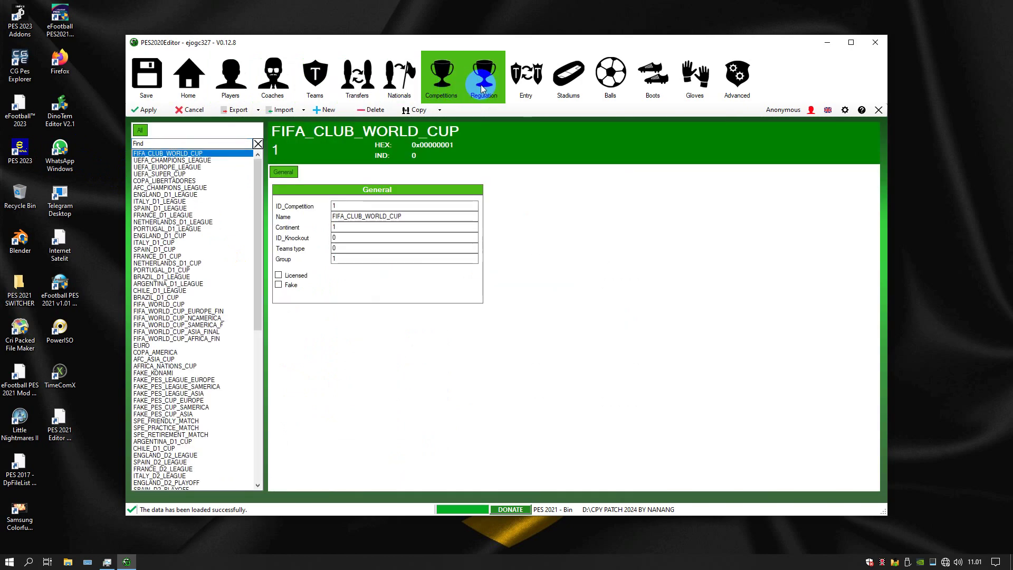
left_click(528, 94)
left_click(567, 90)
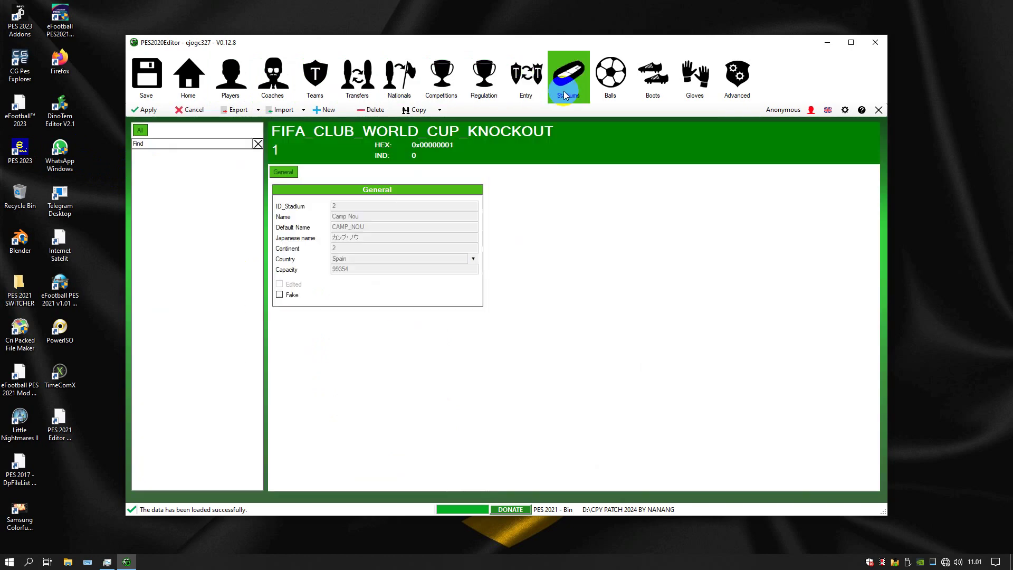
left_click(613, 95)
left_click(653, 84)
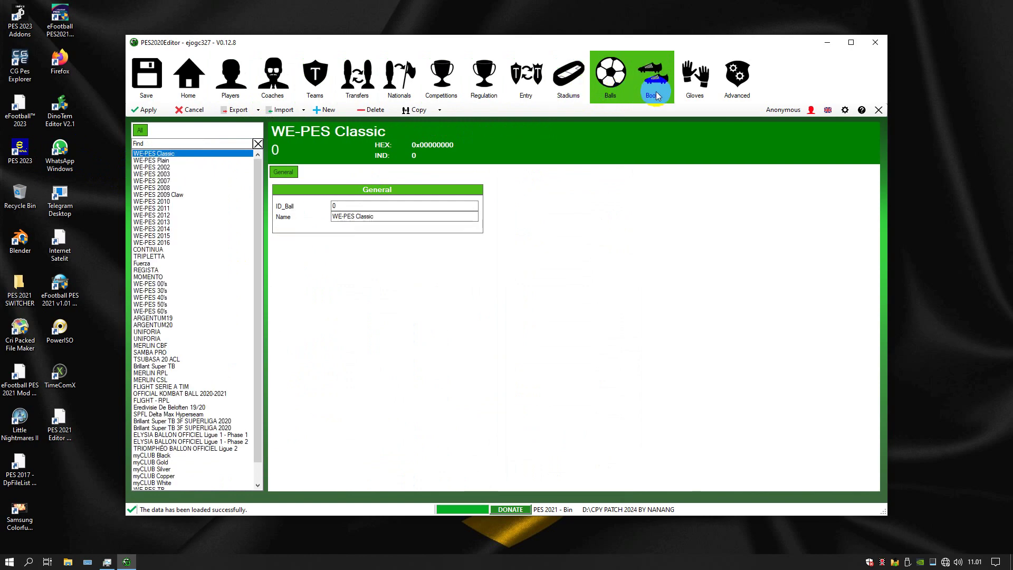
left_click(695, 87)
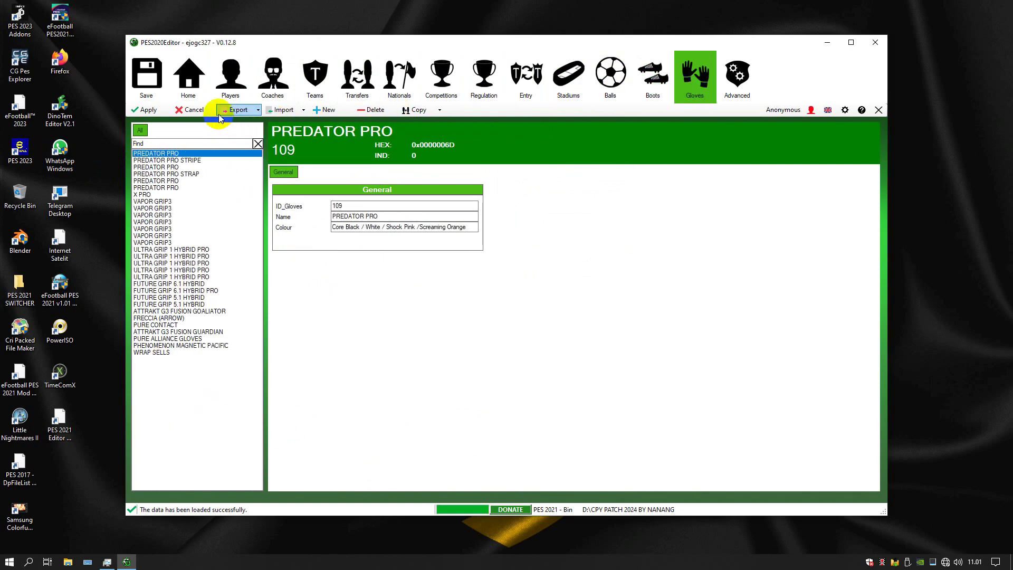
left_click(200, 94)
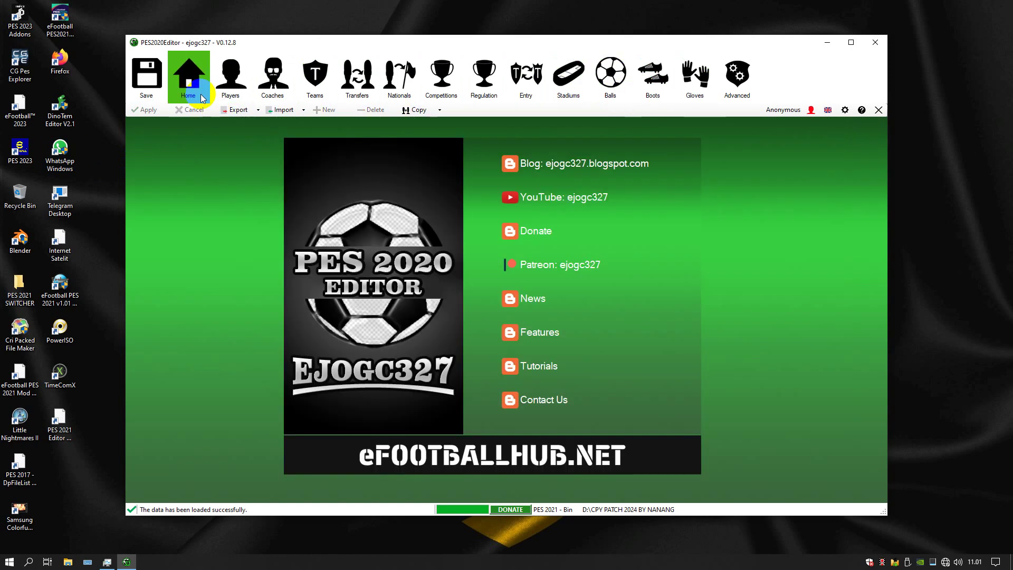
Return to the full player list and begin a new player search
left_click(215, 92)
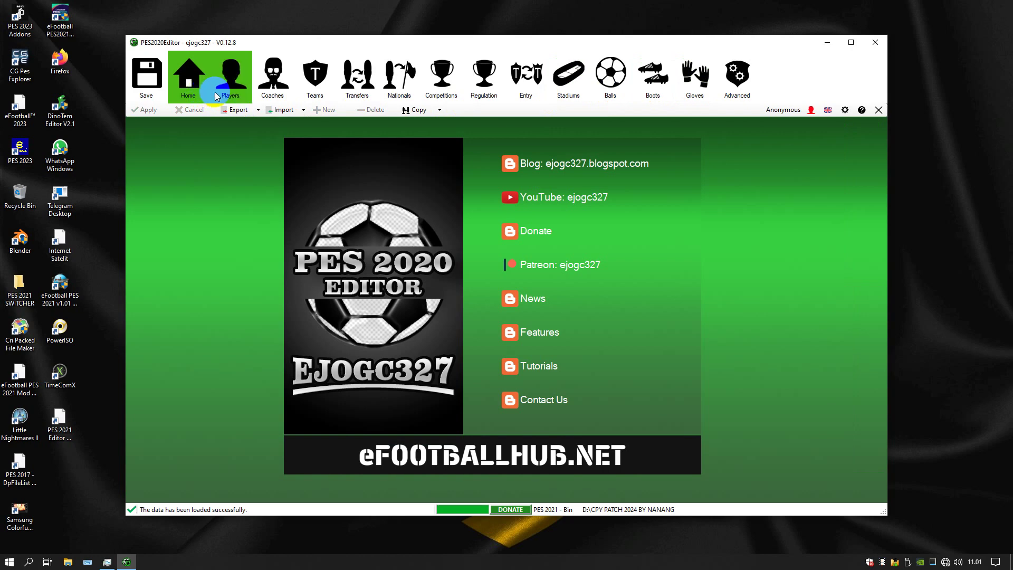
left_click(244, 95)
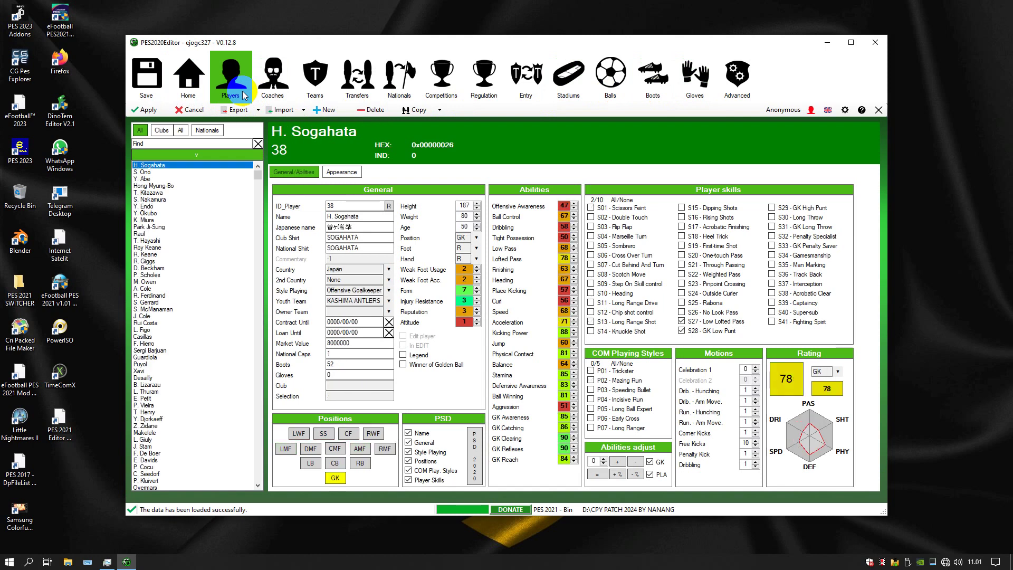
left_click(214, 142)
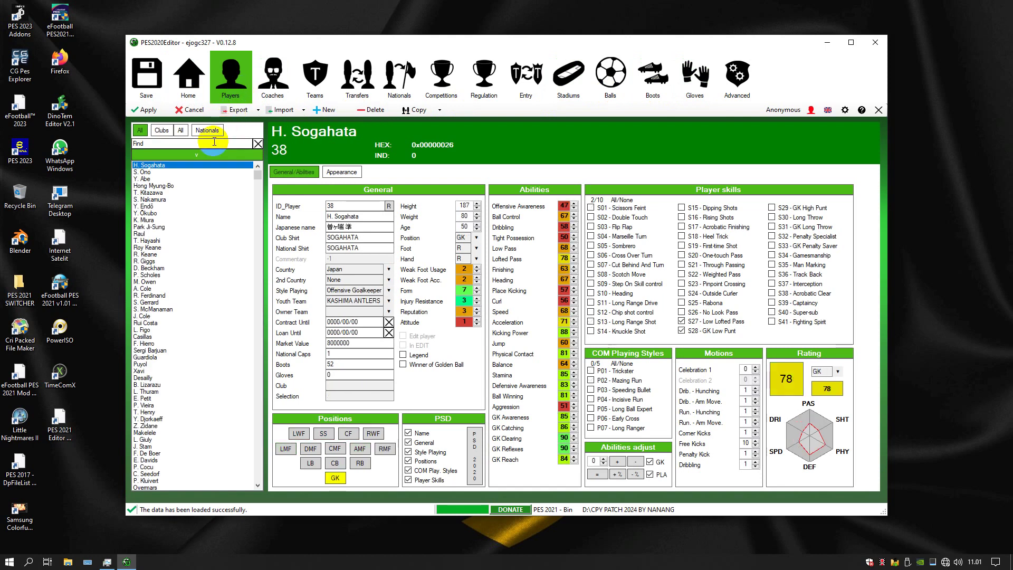